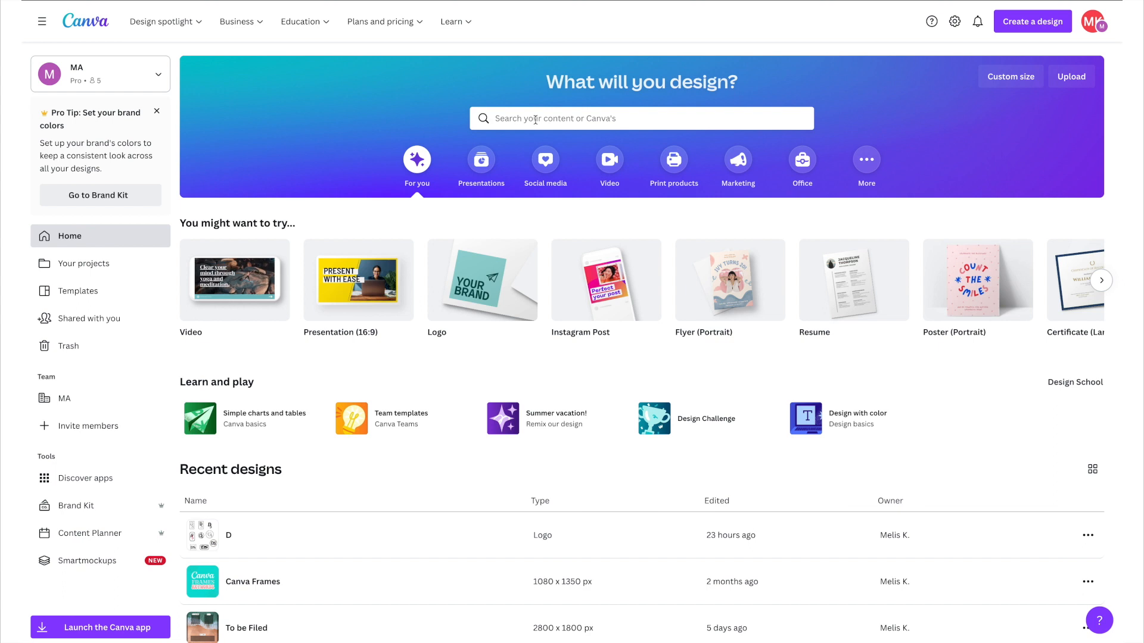
Search for LOGO and start a new Logo design.
{"action": "left_click", "coordinate": [489, 118]}
{"action": "type", "text": "LOG"}
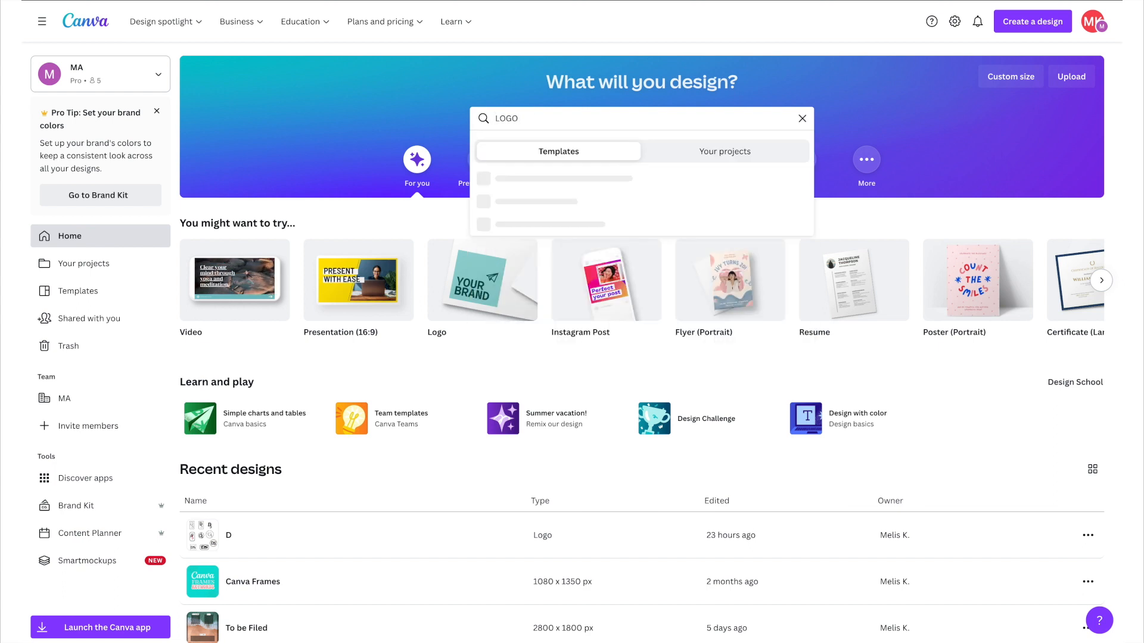
{"action": "type", "text": "O"}
{"action": "left_click", "coordinate": [503, 251]}
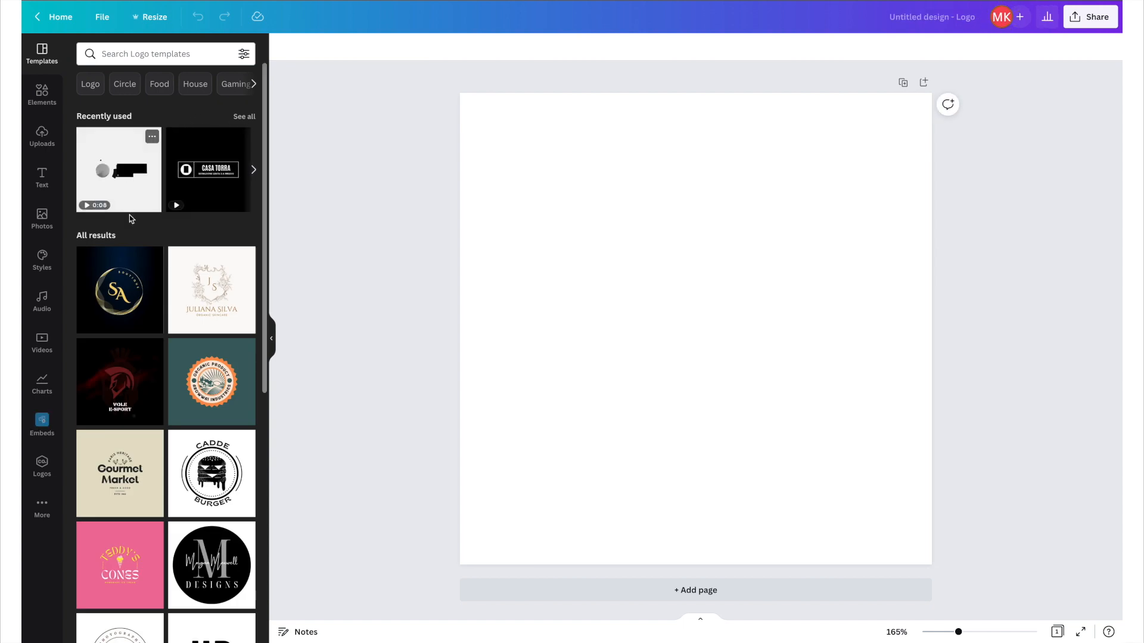
Browse the logo template categories, briefly filtering by Food before clearing the filter.
{"action": "scroll", "coordinate": [133, 412], "scroll_direction": "down", "scroll_amount": 2}
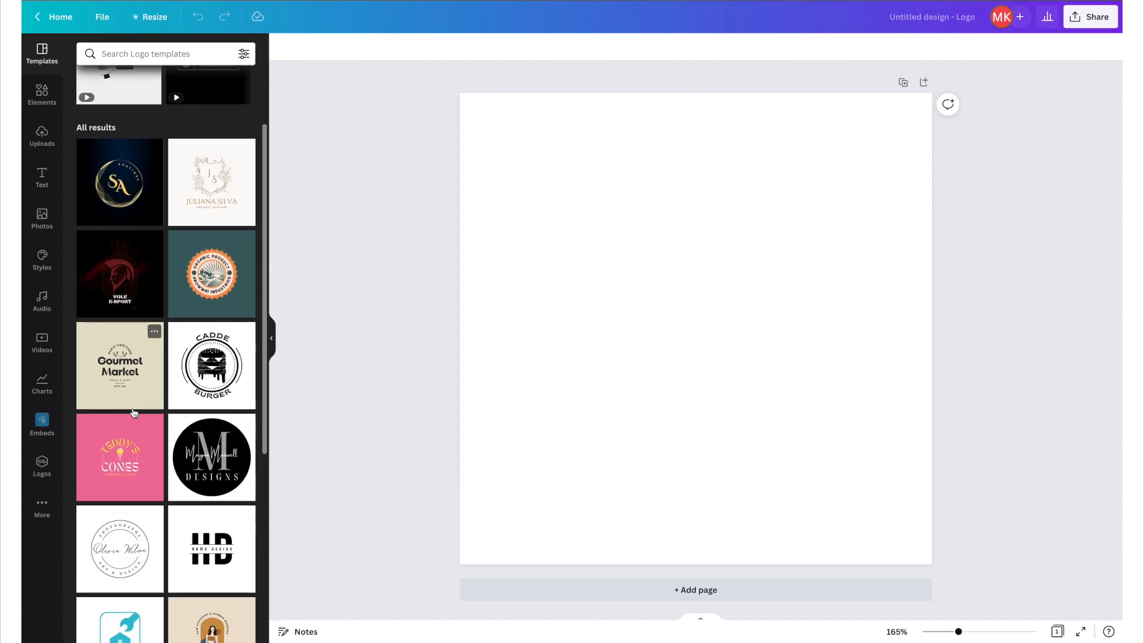
{"action": "scroll", "coordinate": [134, 413], "scroll_direction": "up", "scroll_amount": 2}
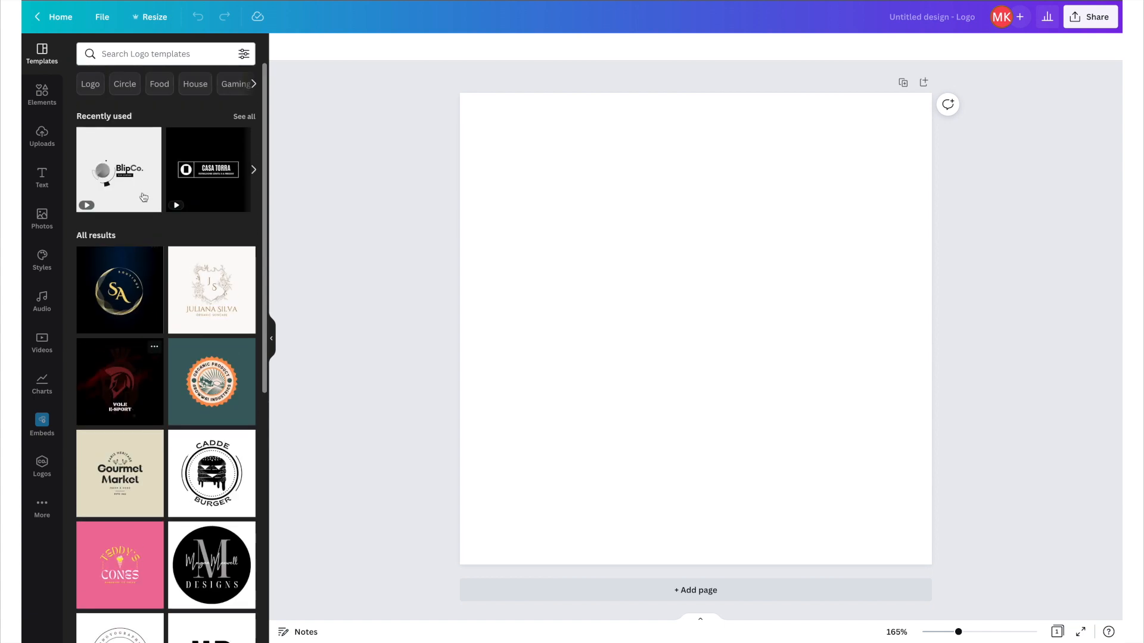
{"action": "left_click", "coordinate": [254, 85]}
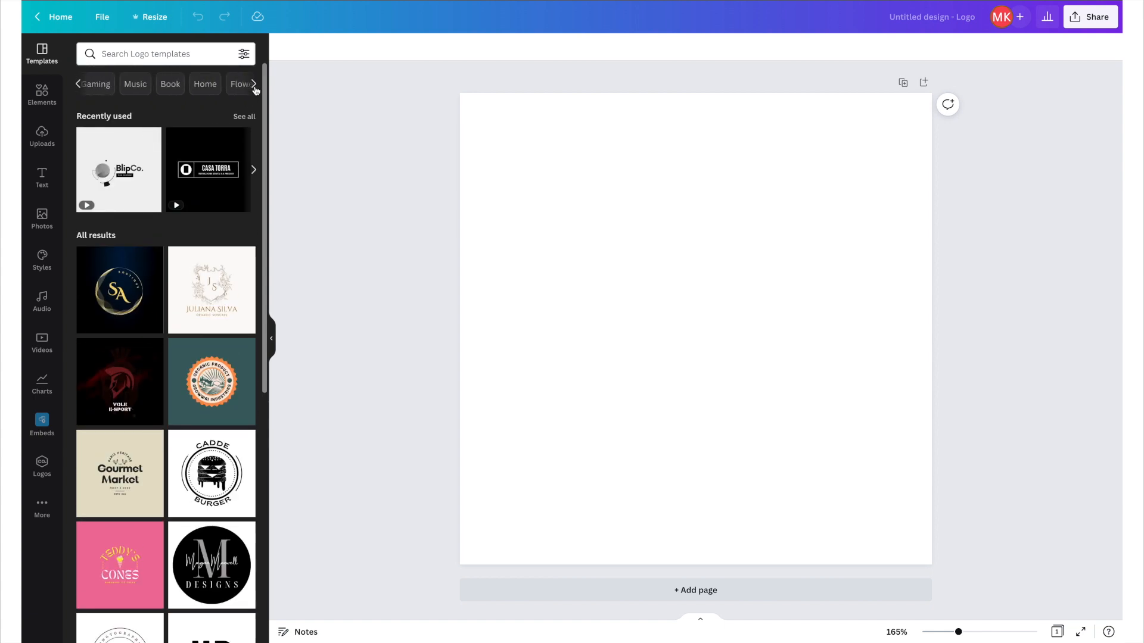
{"action": "left_click", "coordinate": [77, 84]}
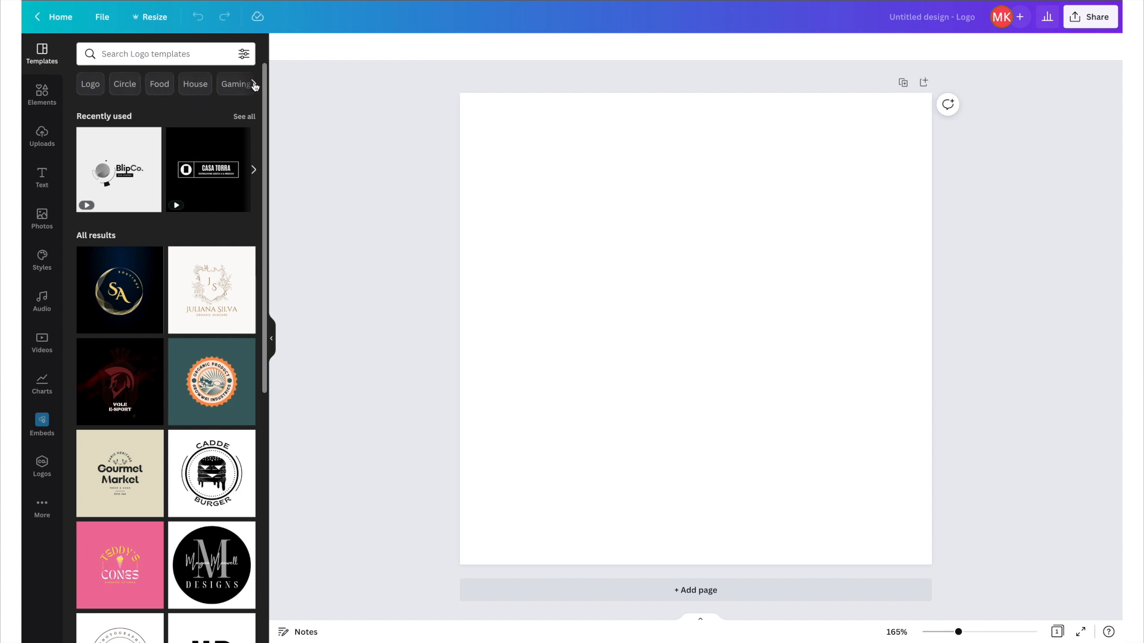
{"action": "left_click", "coordinate": [163, 87]}
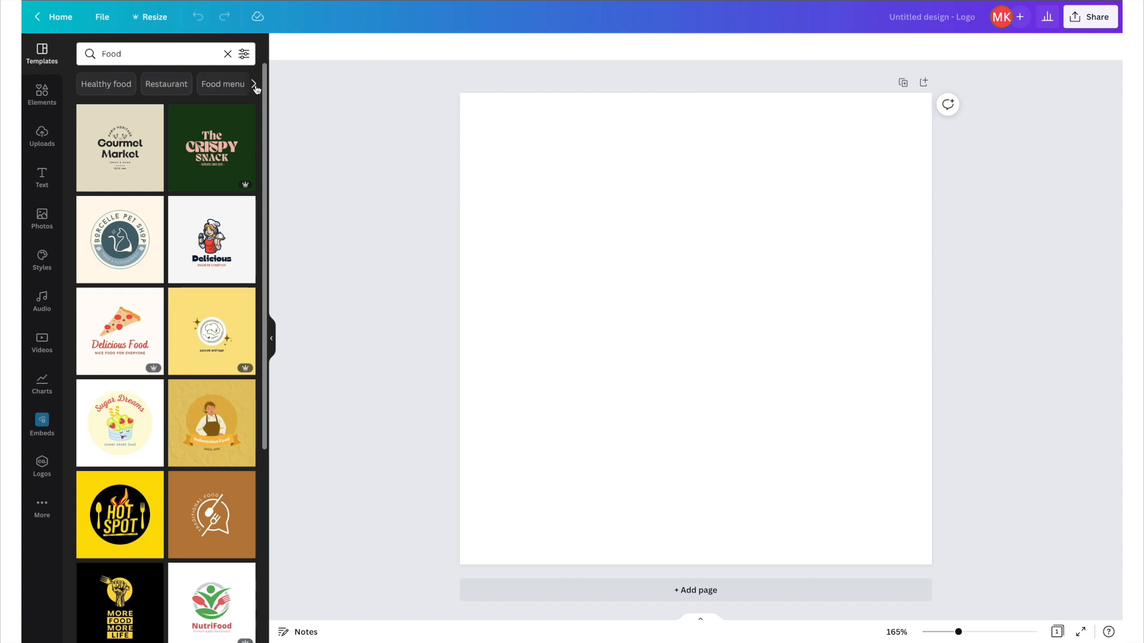
{"action": "left_click", "coordinate": [255, 86]}
{"action": "left_click", "coordinate": [228, 54]}
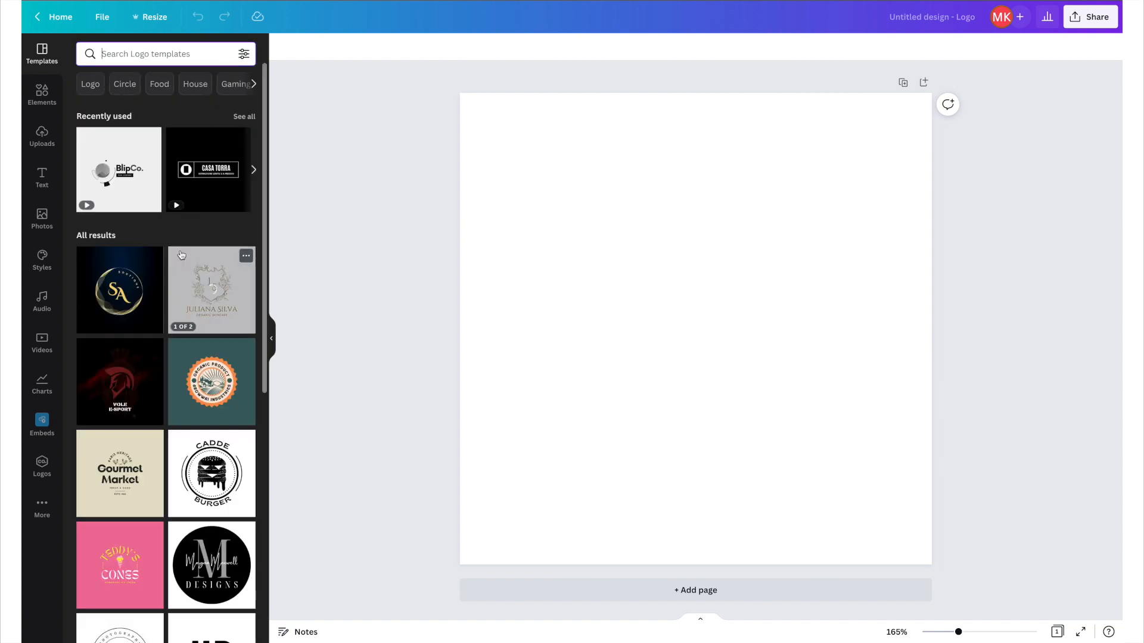
Scroll through the logo templates and apply the Bailey Dupont boutique template with the gold circle.
{"action": "scroll", "coordinate": [181, 255], "scroll_direction": "down", "scroll_amount": 3}
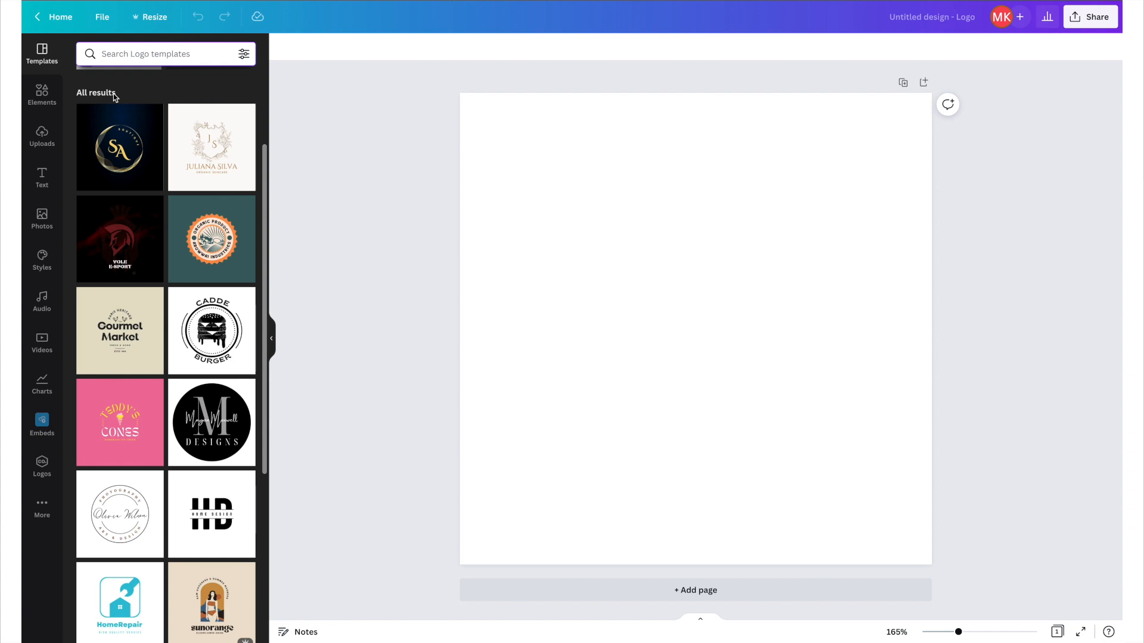
{"action": "scroll", "coordinate": [173, 233], "scroll_direction": "down", "scroll_amount": 1}
{"action": "scroll", "coordinate": [173, 232], "scroll_direction": "down", "scroll_amount": 4}
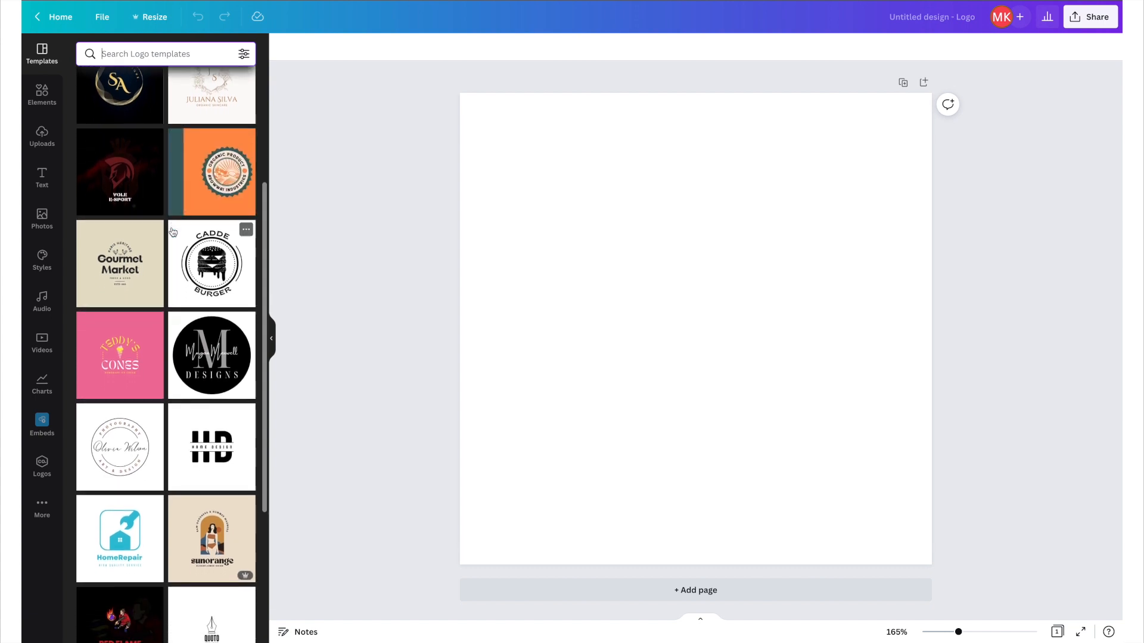
{"action": "scroll", "coordinate": [173, 232], "scroll_direction": "down", "scroll_amount": 2}
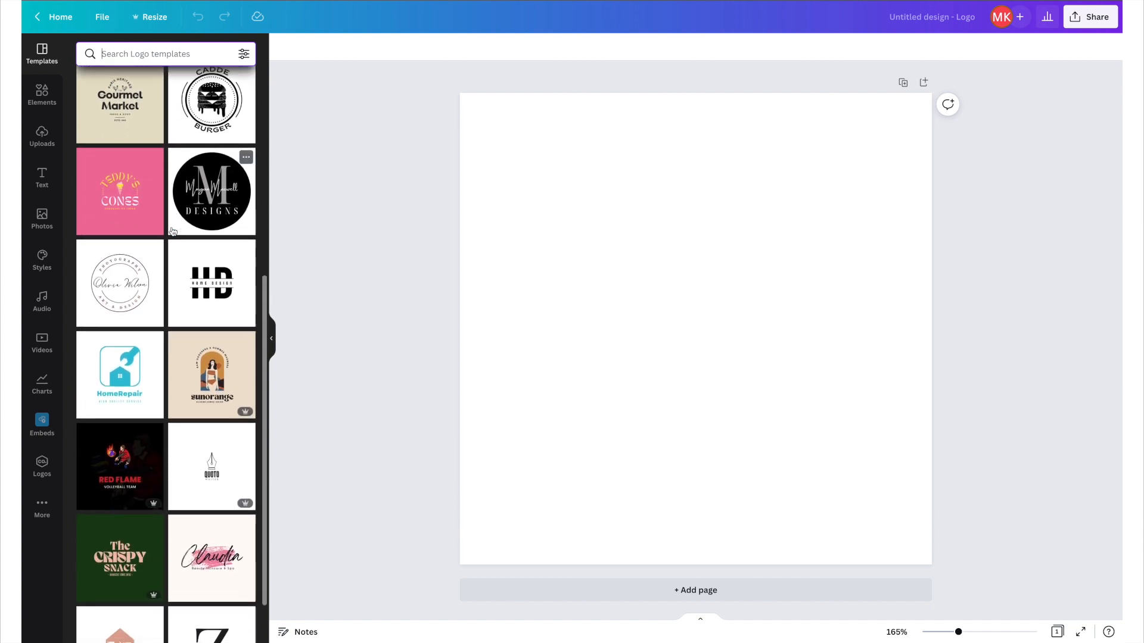
{"action": "scroll", "coordinate": [173, 230], "scroll_direction": "down", "scroll_amount": 1}
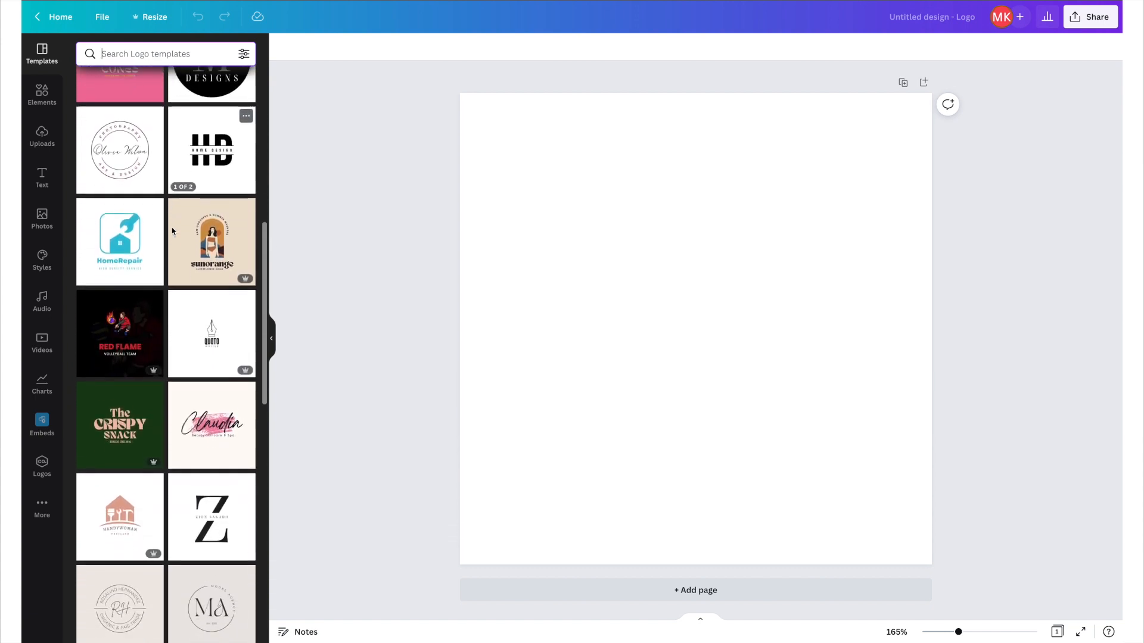
{"action": "scroll", "coordinate": [173, 231], "scroll_direction": "down", "scroll_amount": 2}
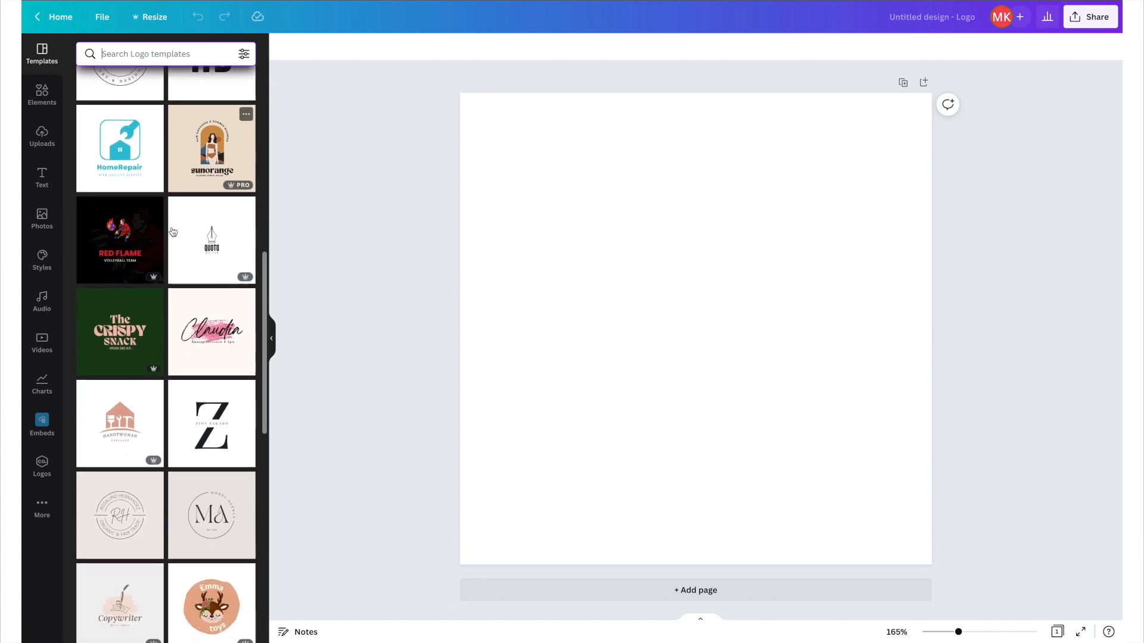
{"action": "scroll", "coordinate": [173, 231], "scroll_direction": "down", "scroll_amount": 2}
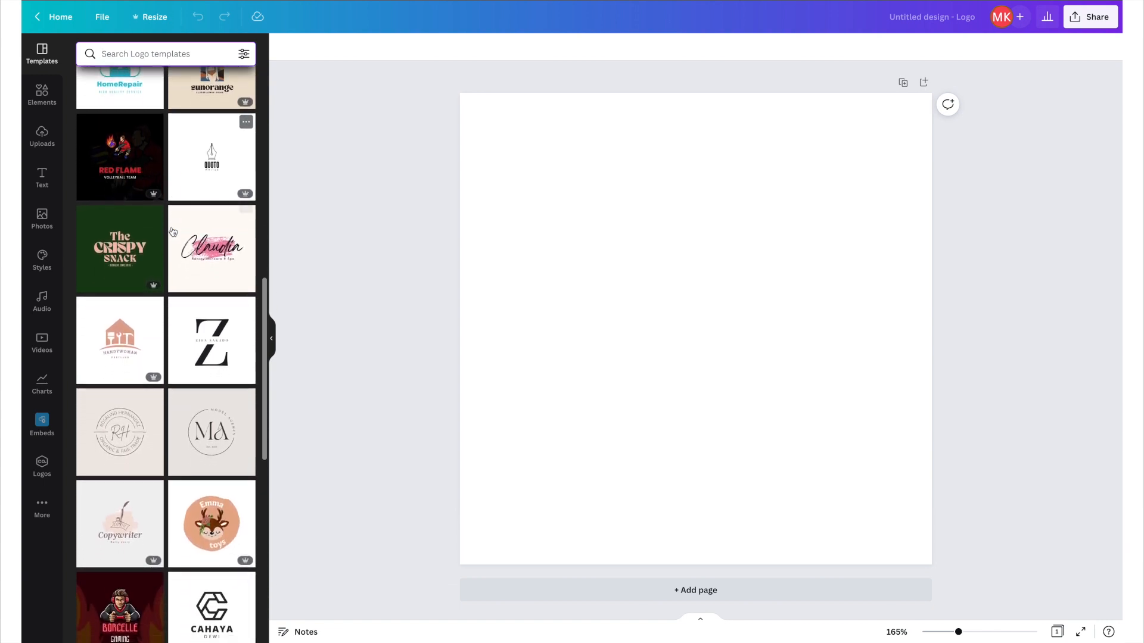
{"action": "scroll", "coordinate": [172, 231], "scroll_direction": "down", "scroll_amount": 1}
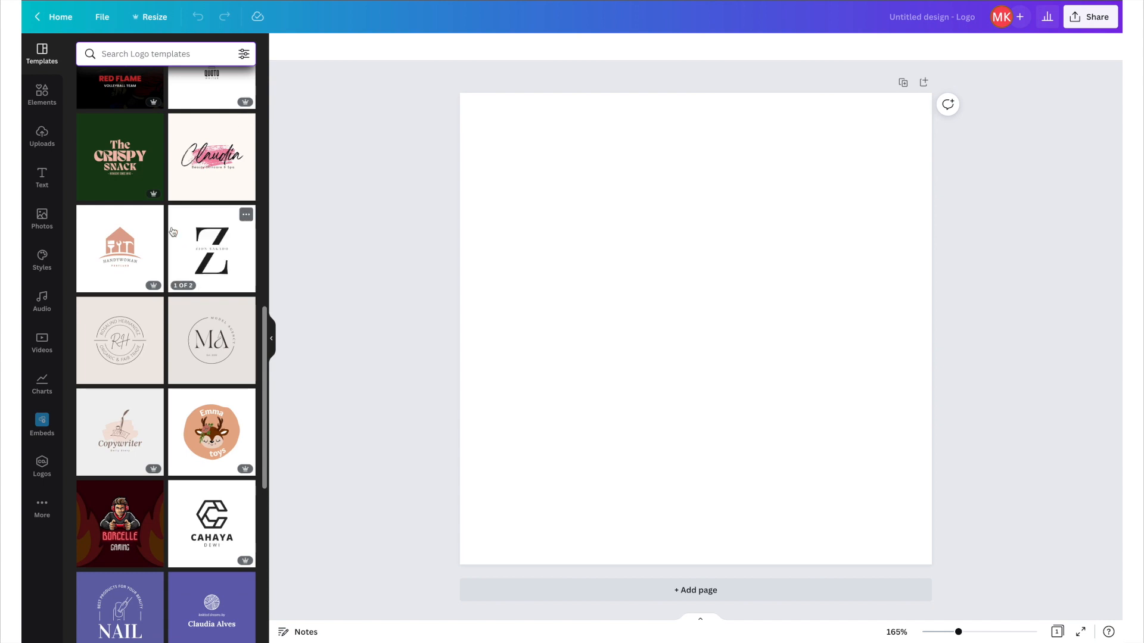
{"action": "scroll", "coordinate": [173, 231], "scroll_direction": "down", "scroll_amount": 1}
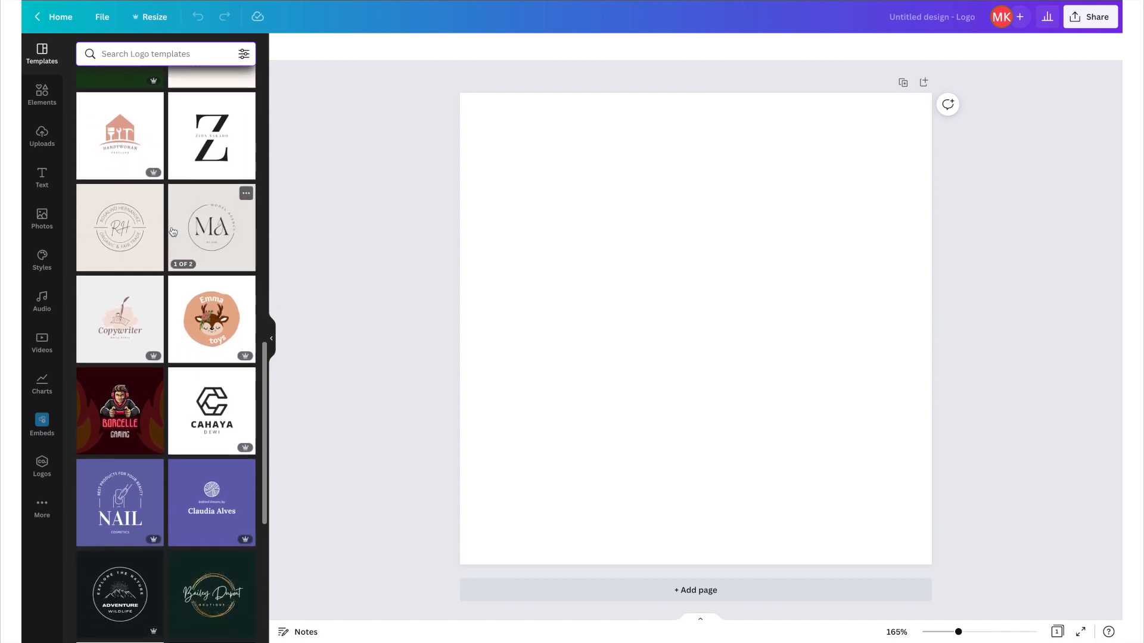
{"action": "scroll", "coordinate": [172, 231], "scroll_direction": "down", "scroll_amount": 1}
{"action": "scroll", "coordinate": [172, 231], "scroll_direction": "down", "scroll_amount": 1}
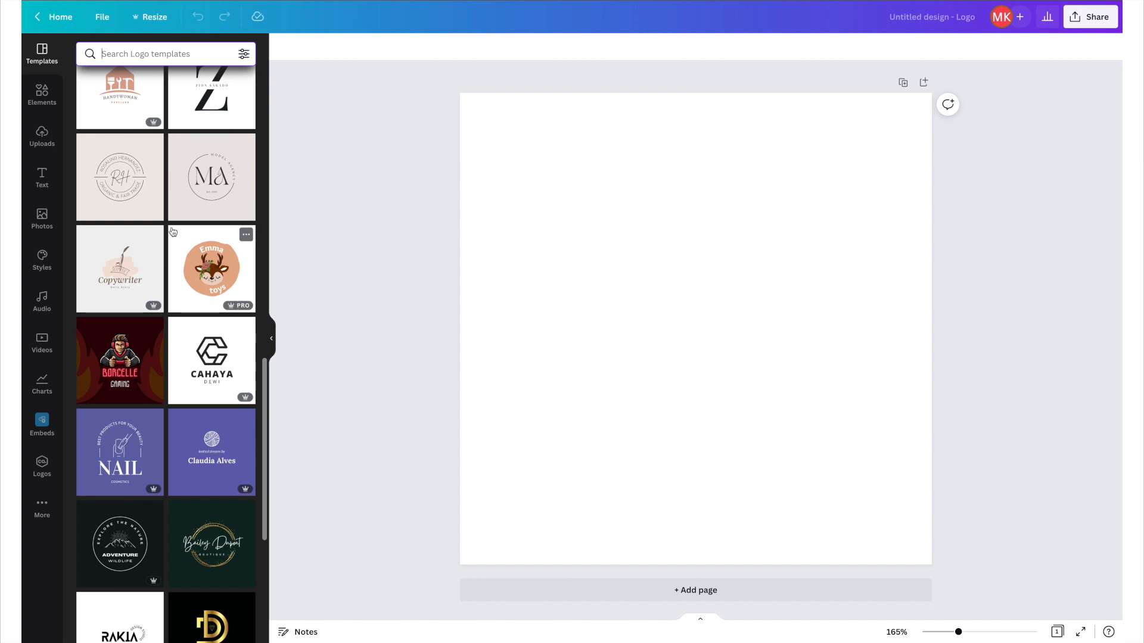
{"action": "scroll", "coordinate": [172, 231], "scroll_direction": "down", "scroll_amount": 3}
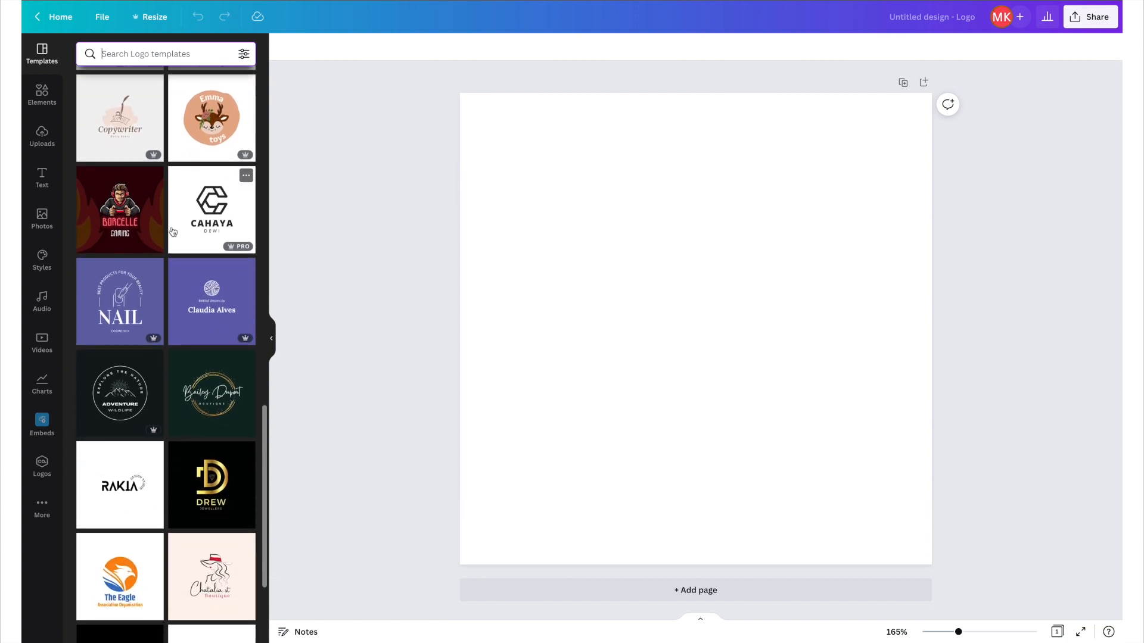
{"action": "scroll", "coordinate": [172, 231], "scroll_direction": "down", "scroll_amount": 2}
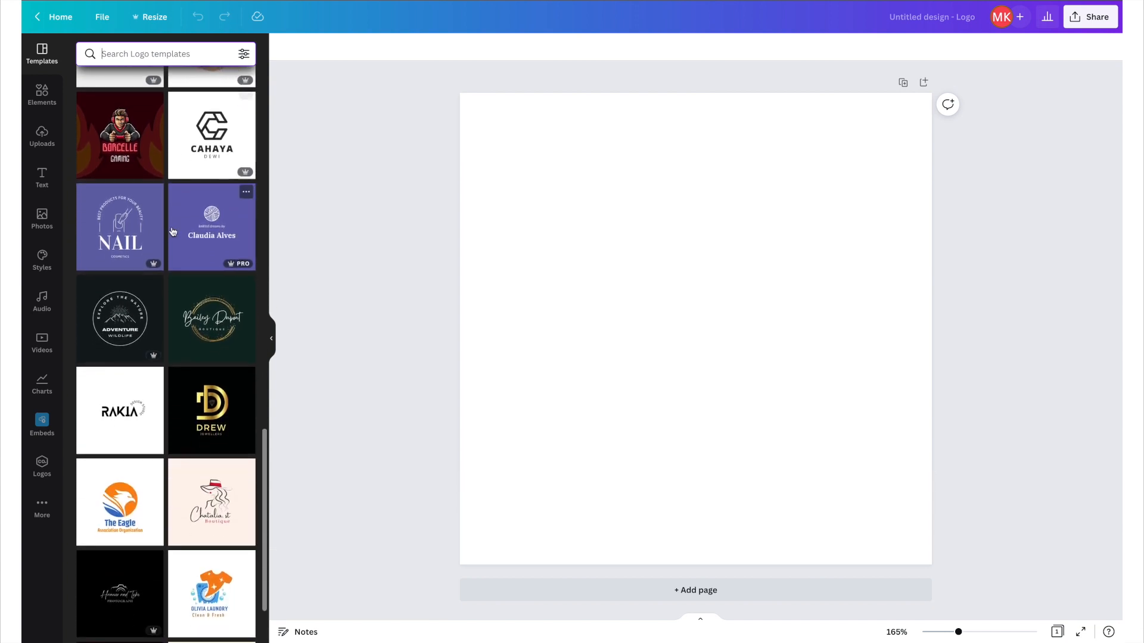
{"action": "left_click", "coordinate": [203, 302]}
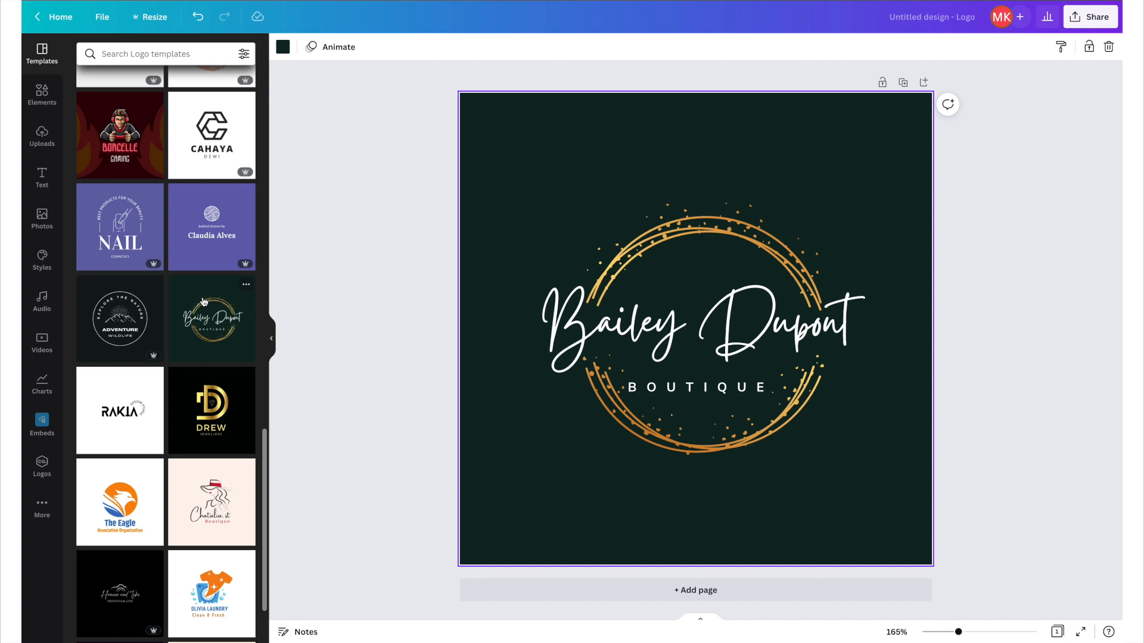
Replace the script title text with Social Design Studio.
{"action": "left_click", "coordinate": [599, 337]}
{"action": "left_click", "coordinate": [600, 336]}
{"action": "type", "text": "S"}
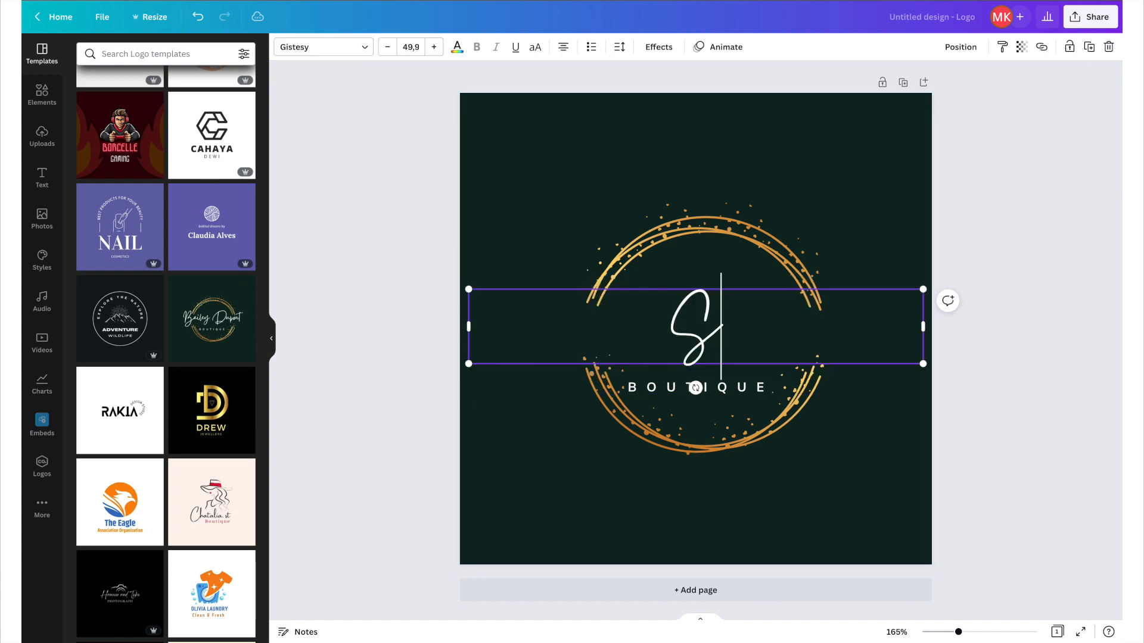
{"action": "type", "text": "ocial"}
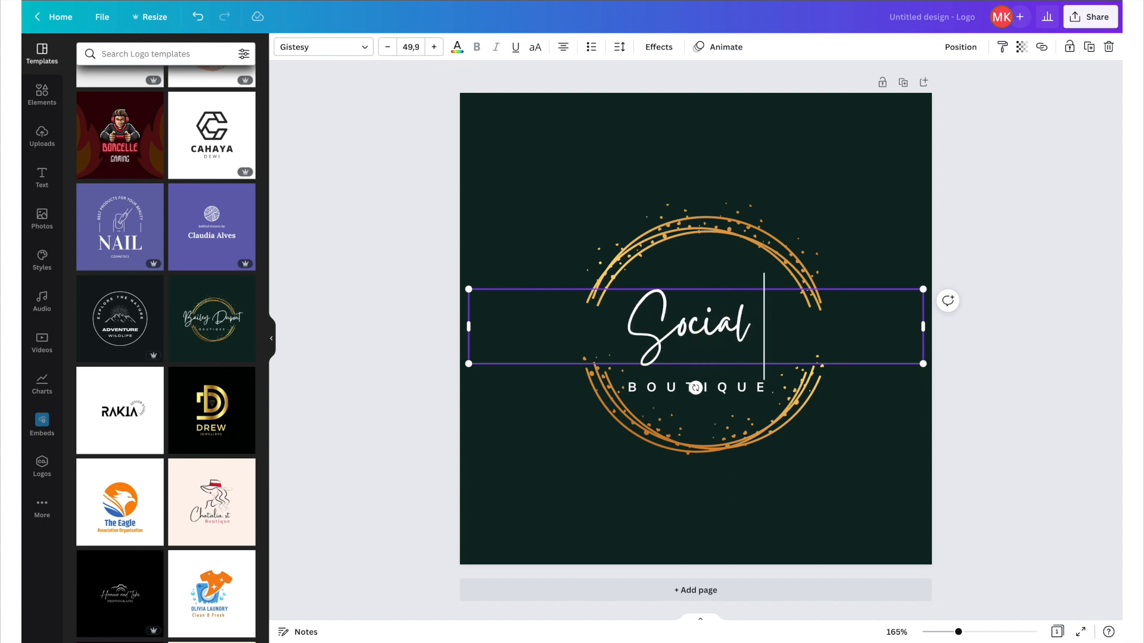
{"action": "type", "text": " Design Srudio"}
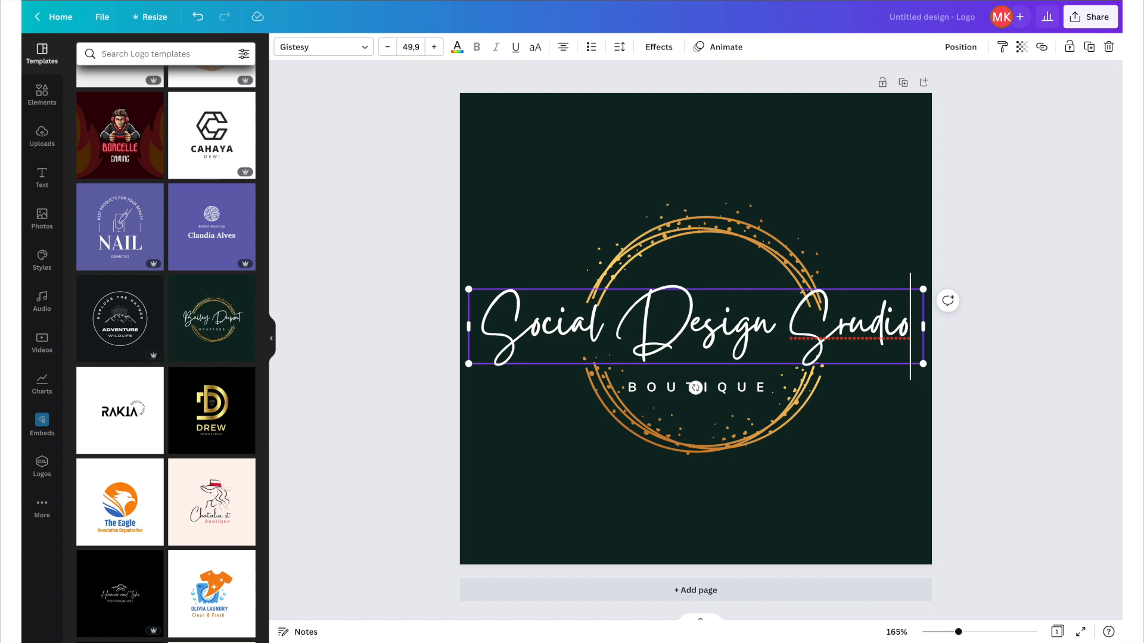
{"action": "key", "text": "BackSpace"}
{"action": "type", "text": "t"}
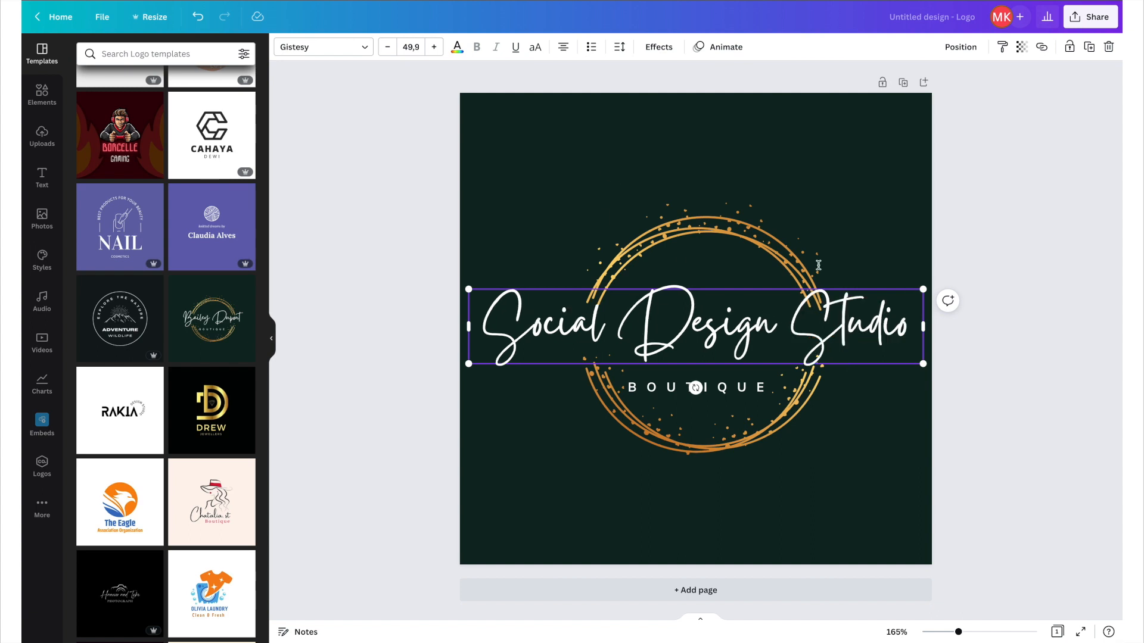
{"action": "left_click", "coordinate": [808, 182]}
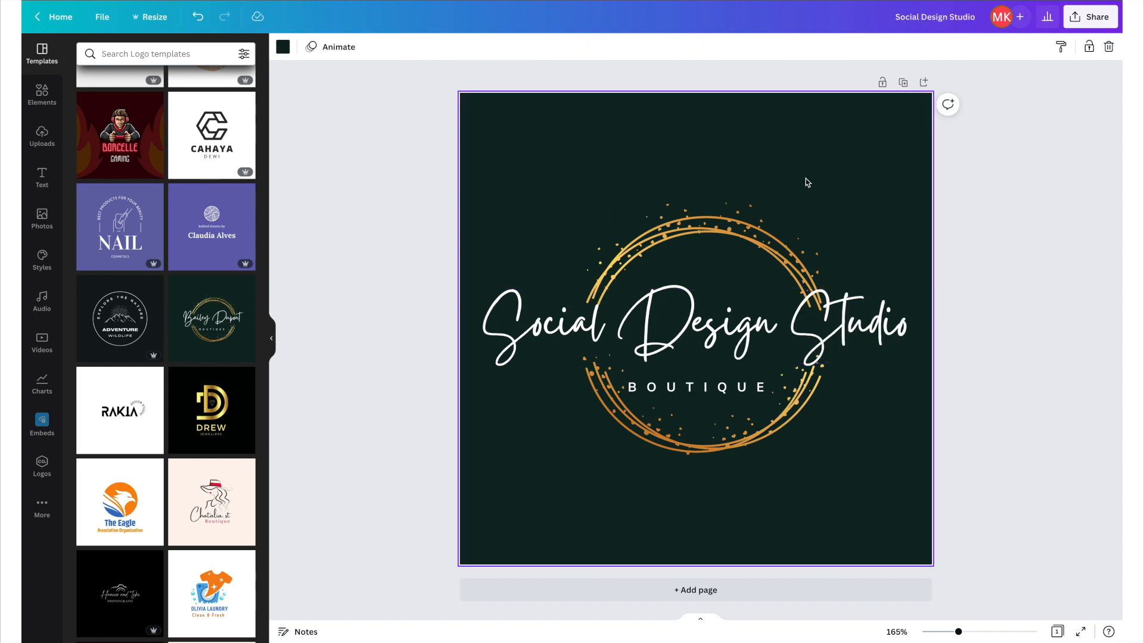
Remove Studio from the script title and change the BOUTIQUE subtitle to STUDIO.
{"action": "double_click", "coordinate": [870, 322]}
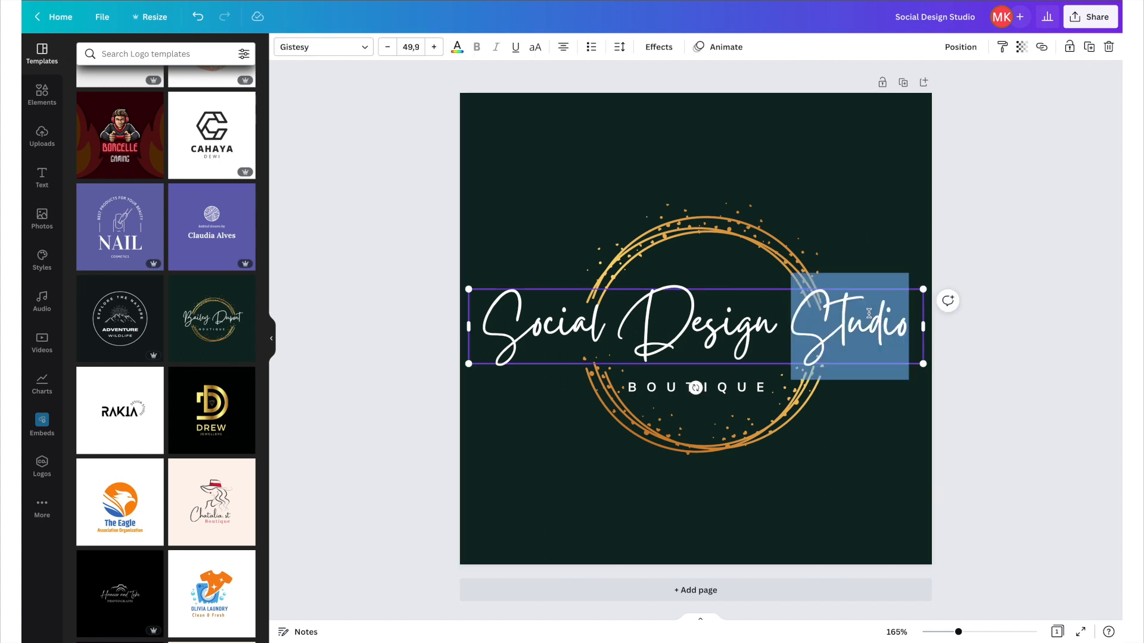
{"action": "key", "text": "BackSpace"}
{"action": "double_click", "coordinate": [733, 389]}
{"action": "type", "text": "STUDIO"}
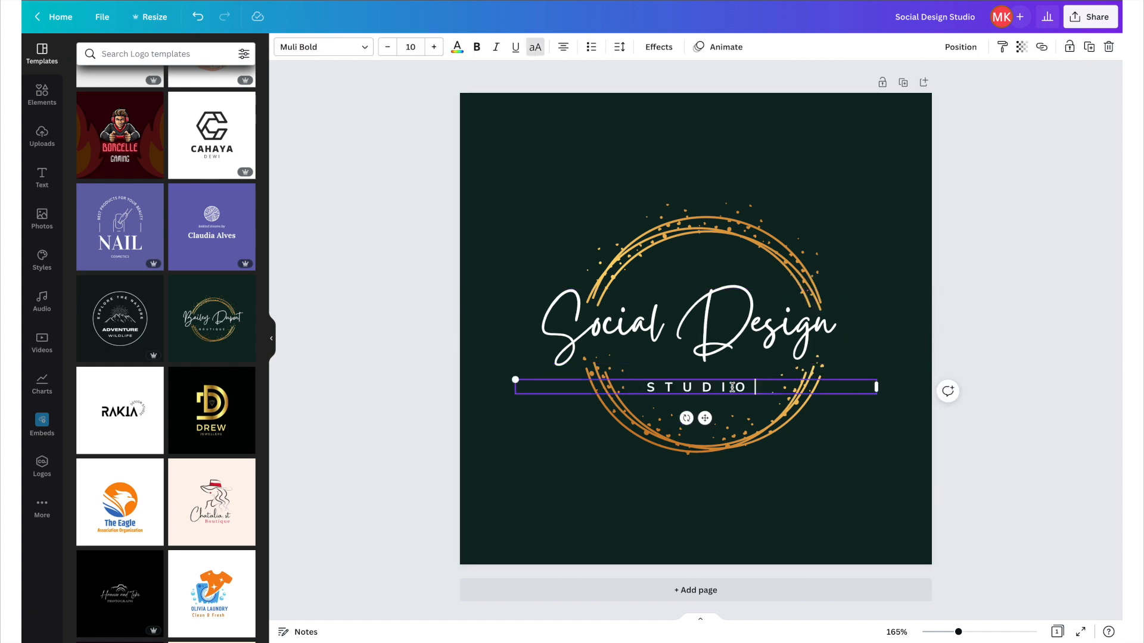
{"action": "left_click", "coordinate": [551, 143]}
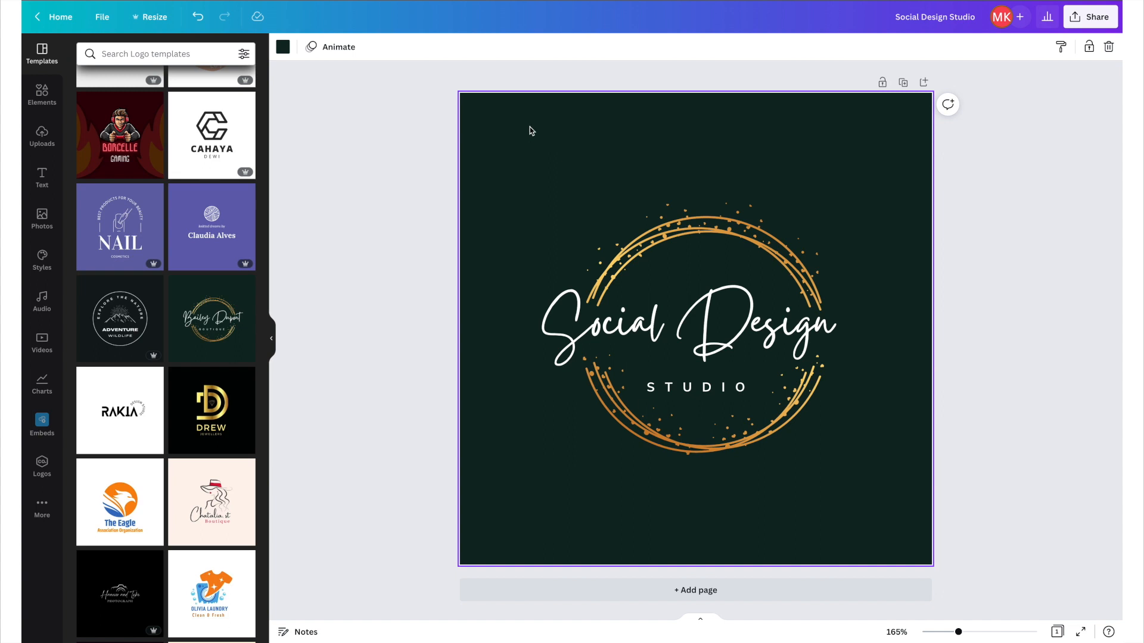
Search the elements for pen and add an outlined pen graphic beside the title.
{"action": "left_click", "coordinate": [39, 97]}
{"action": "left_click", "coordinate": [135, 55]}
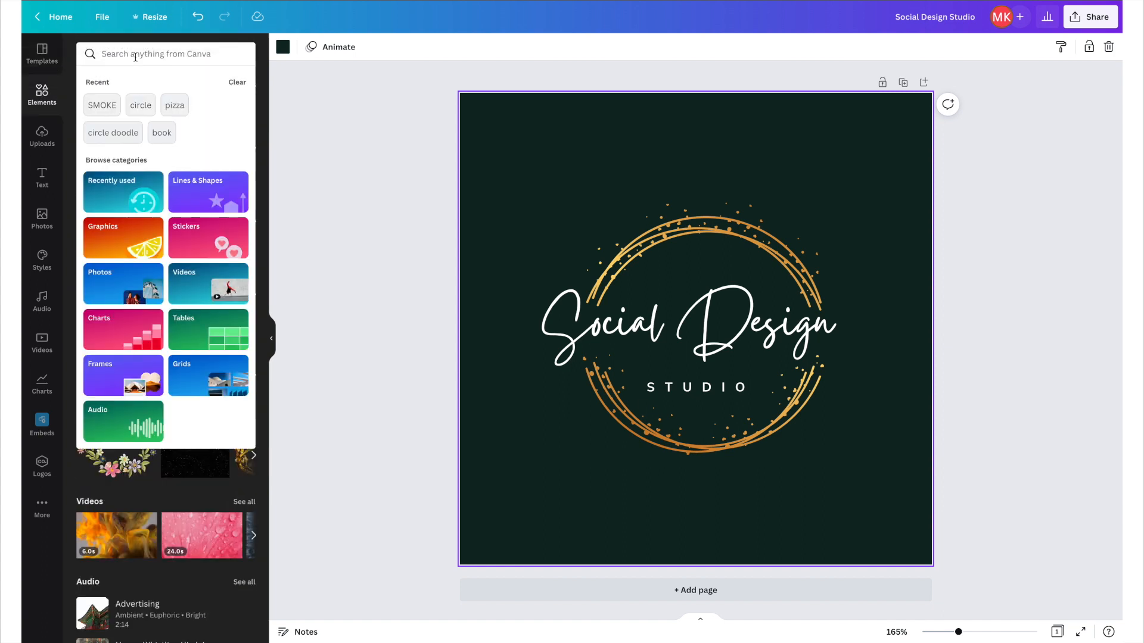
{"action": "type", "text": "pen"}
{"action": "key", "text": "Return"}
{"action": "left_click", "coordinate": [153, 85]}
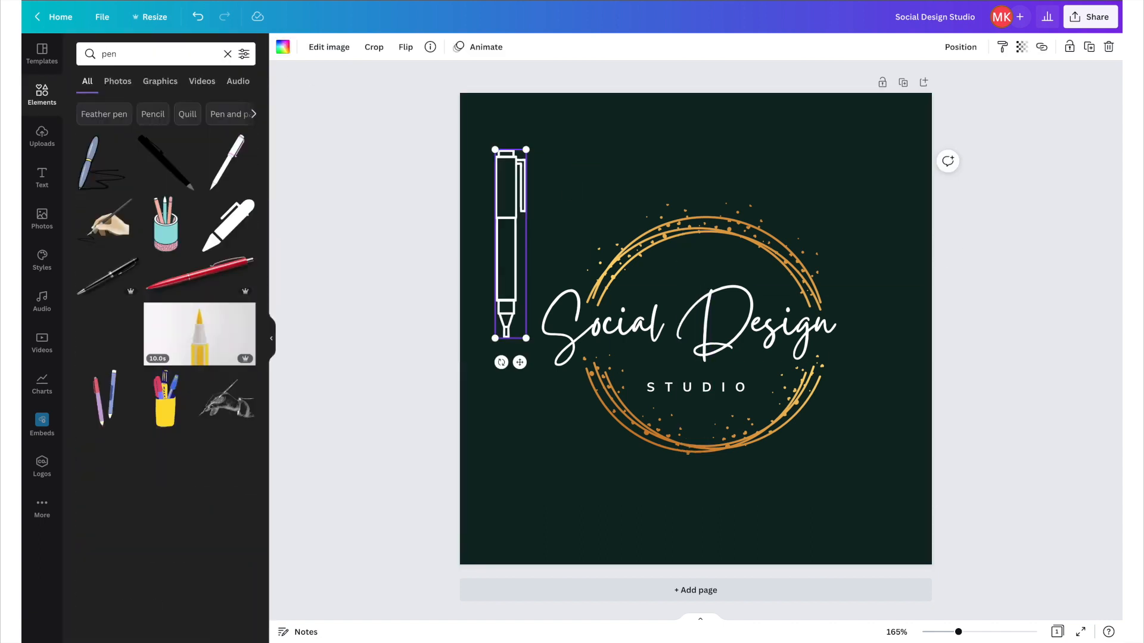
{"action": "left_click", "coordinate": [159, 83]}
{"action": "scroll", "coordinate": [149, 250], "scroll_direction": "down", "scroll_amount": 7}
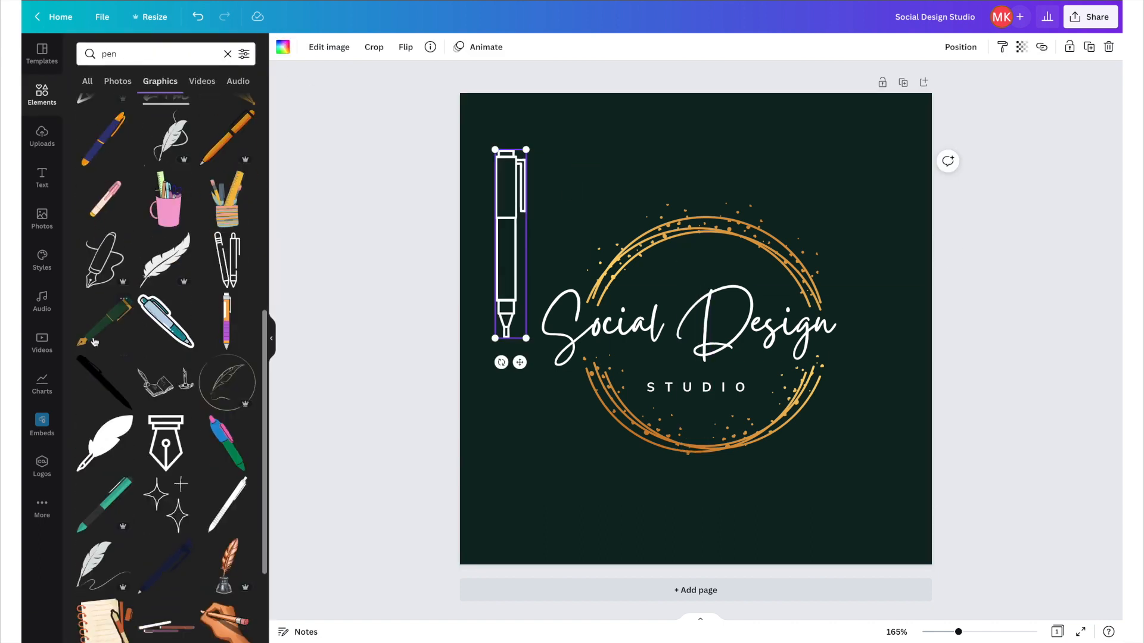
Add a fountain pen doodle graphic and move it to the lower-left corner.
{"action": "left_click", "coordinate": [105, 261]}
{"action": "left_click_drag", "start_coordinate": [689, 262], "coordinate": [516, 397]}
{"action": "scroll", "coordinate": [186, 523], "scroll_direction": "down", "scroll_amount": 10}
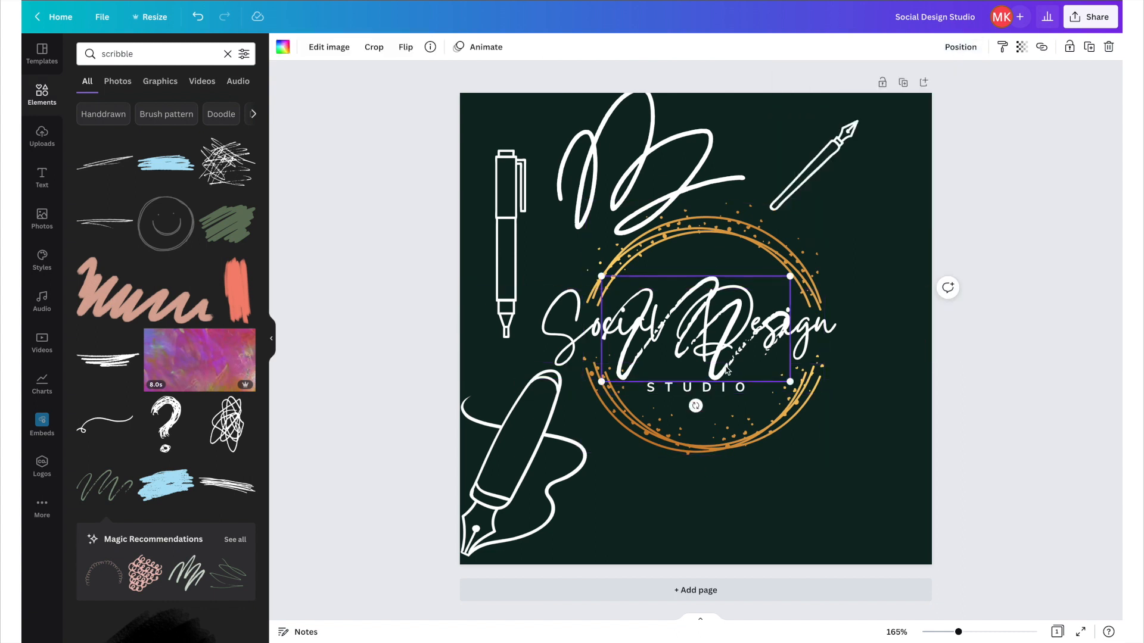
Move a scribble graphic to the lower-right corner of the logo.
{"action": "left_click_drag", "start_coordinate": [696, 326], "coordinate": [794, 494]}
{"action": "key", "text": "Escape"}
Recolor the selected scribble graphic white.
{"action": "scroll", "coordinate": [204, 573], "scroll_direction": "down", "scroll_amount": 5}
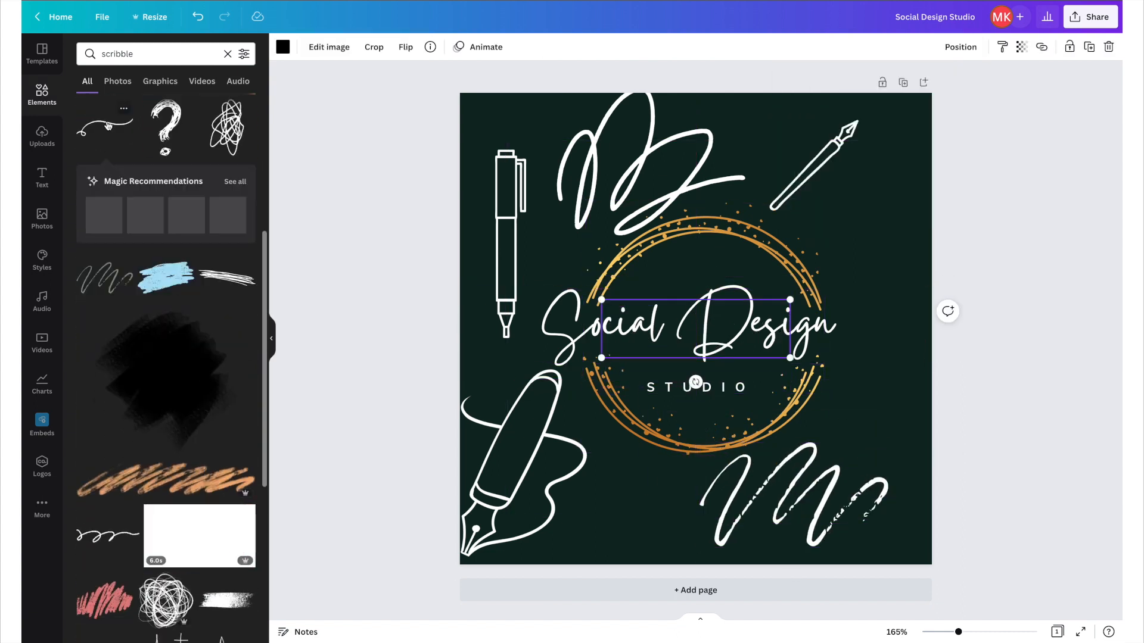
{"action": "scroll", "coordinate": [237, 493], "scroll_direction": "down", "scroll_amount": 8}
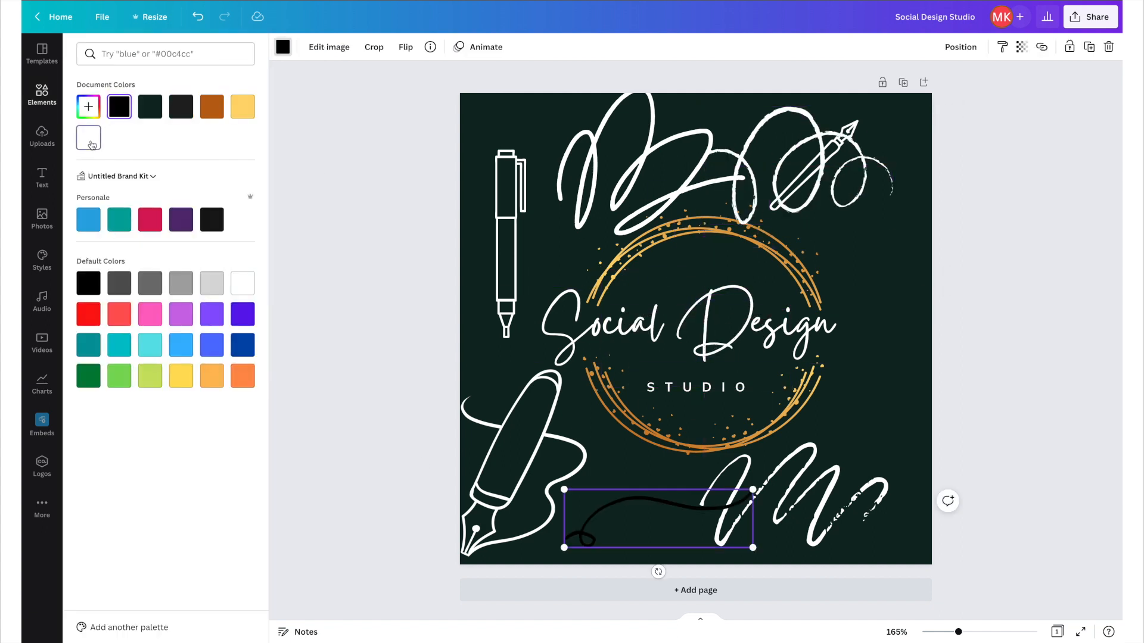
{"action": "left_click", "coordinate": [90, 139]}
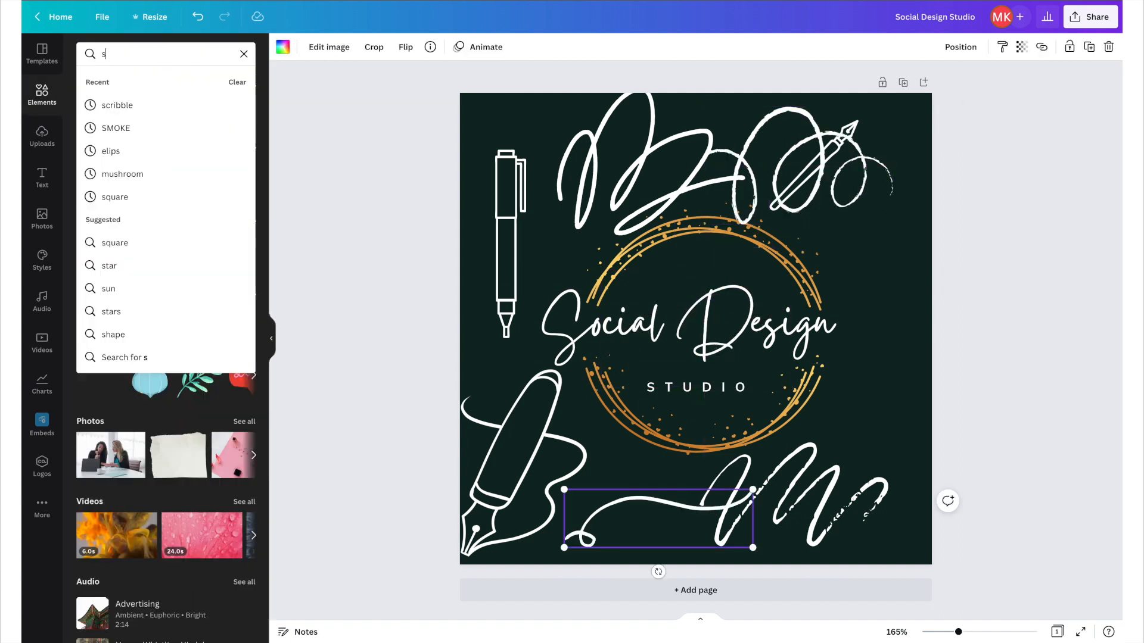
Search the elements for scribble circle and add a scribble circle graphic to the logo.
{"action": "type", "text": "cribble circle"}
{"action": "key", "text": "Return"}
{"action": "left_click", "coordinate": [144, 193]}
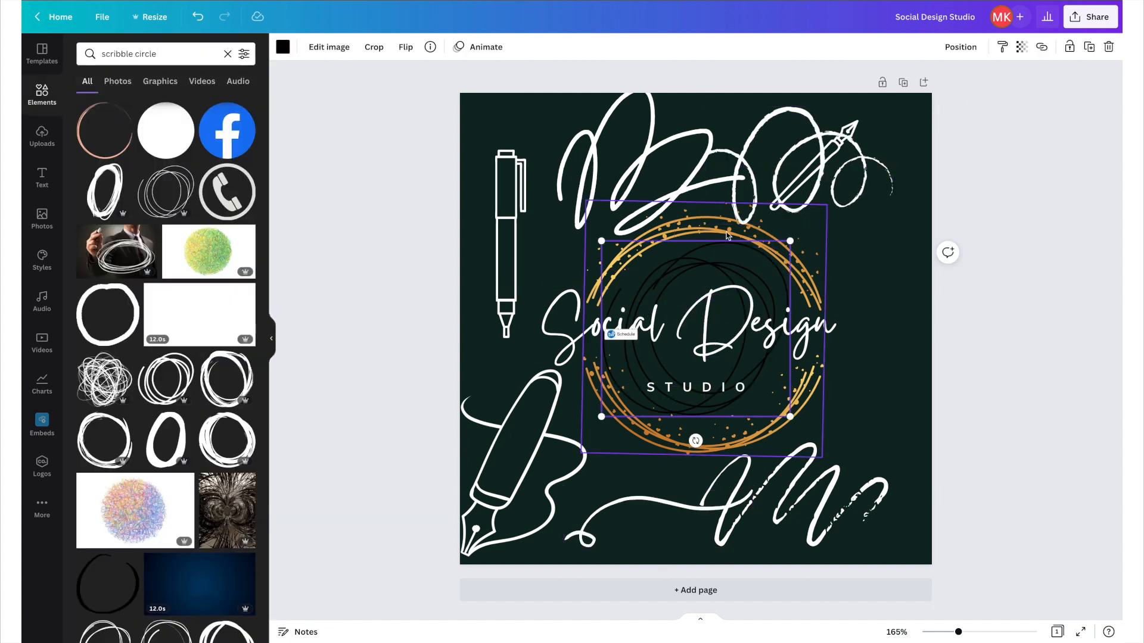
Delete the gold ring and enlarge the scribble circle to surround the title.
{"action": "left_click", "coordinate": [809, 296]}
{"action": "key", "text": "Delete"}
{"action": "left_click", "coordinate": [765, 271]}
{"action": "left_click_drag", "start_coordinate": [792, 242], "coordinate": [929, 166]}
{"action": "left_click_drag", "start_coordinate": [839, 248], "coordinate": [788, 308]}
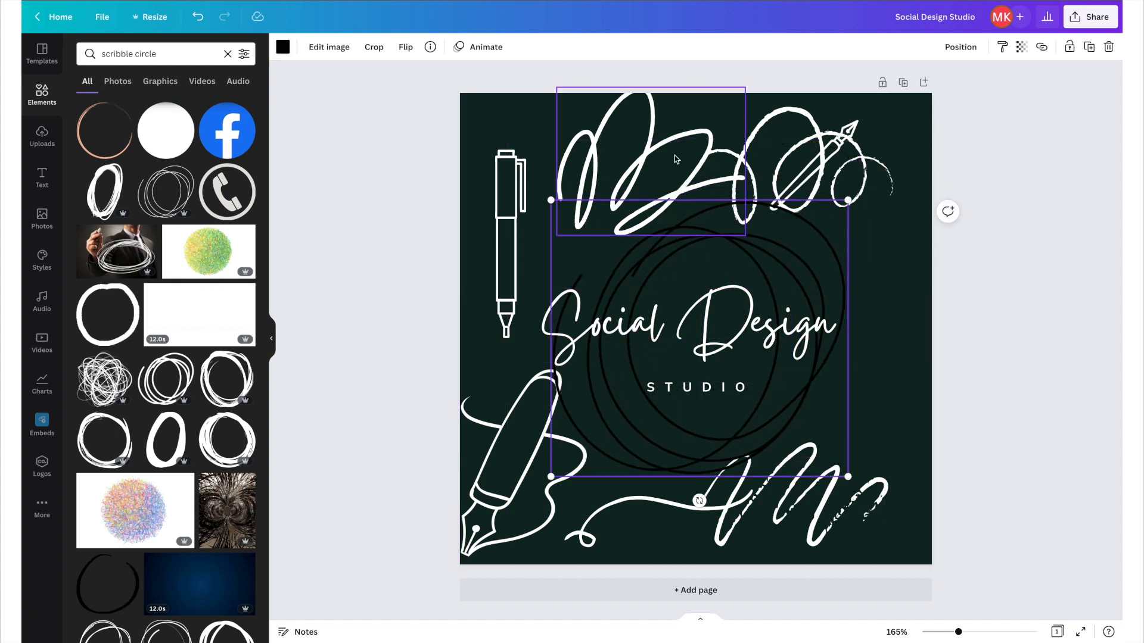
Delete the round scribble graphic near the top of the logo.
{"action": "left_click", "coordinate": [752, 173]}
{"action": "left_click", "coordinate": [405, 47]}
{"action": "left_click", "coordinate": [416, 103]}
{"action": "key", "text": "Delete"}
Flip the fountain pen horizontally and vertically and move it above the title's left side.
{"action": "left_click", "coordinate": [814, 166]}
{"action": "left_click", "coordinate": [405, 47]}
{"action": "left_click", "coordinate": [423, 77]}
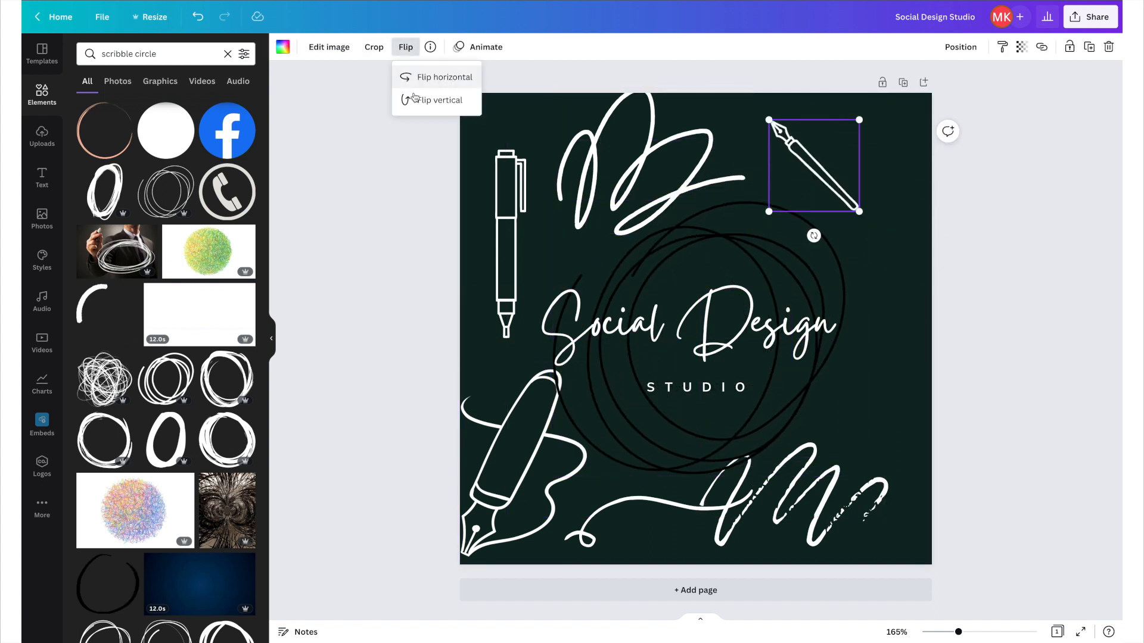
{"action": "left_click", "coordinate": [416, 99]}
{"action": "left_click_drag", "start_coordinate": [814, 166], "coordinate": [629, 227]}
Delete the large top scribble and the outlined pen graphic.
{"action": "left_click", "coordinate": [649, 167]}
{"action": "key", "text": "Delete"}
{"action": "left_click", "coordinate": [507, 250]}
{"action": "key", "text": "Delete"}
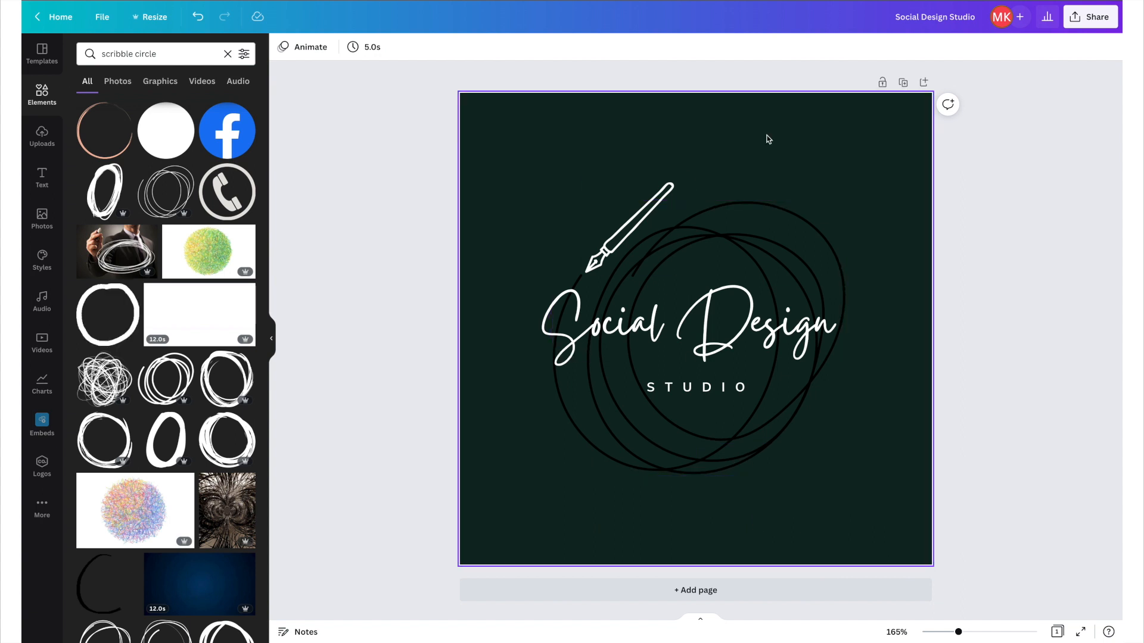
Set the background colour to #f79696.
{"action": "left_click", "coordinate": [766, 135]}
{"action": "left_click", "coordinate": [282, 48]}
{"action": "left_click", "coordinate": [203, 48]}
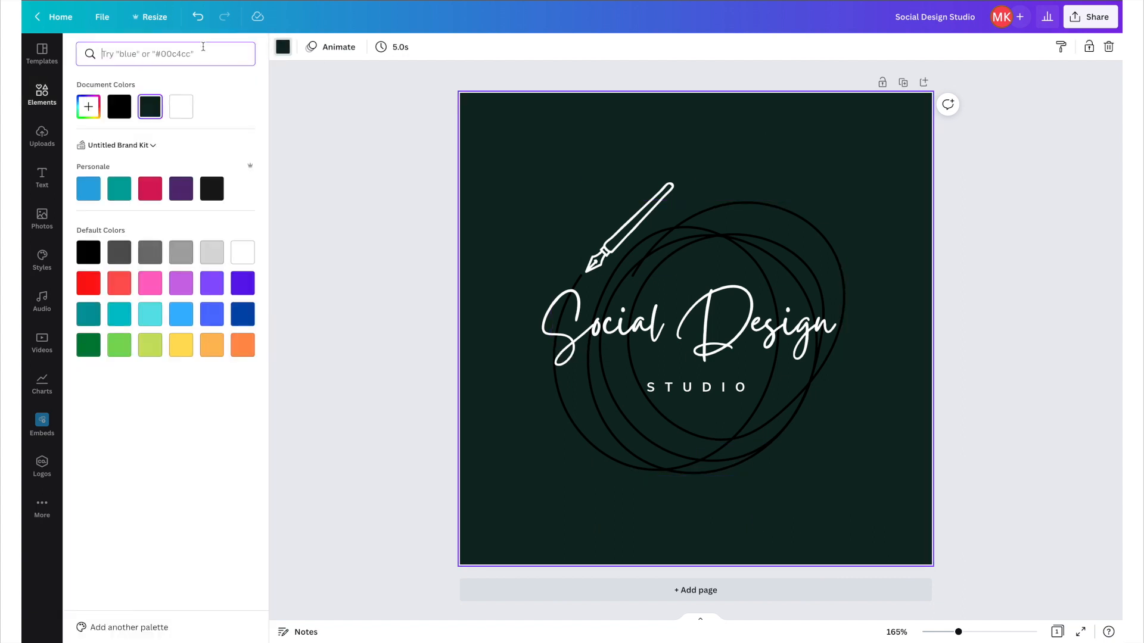
{"action": "type", "text": "f79696"}
{"action": "left_click", "coordinate": [88, 106]}
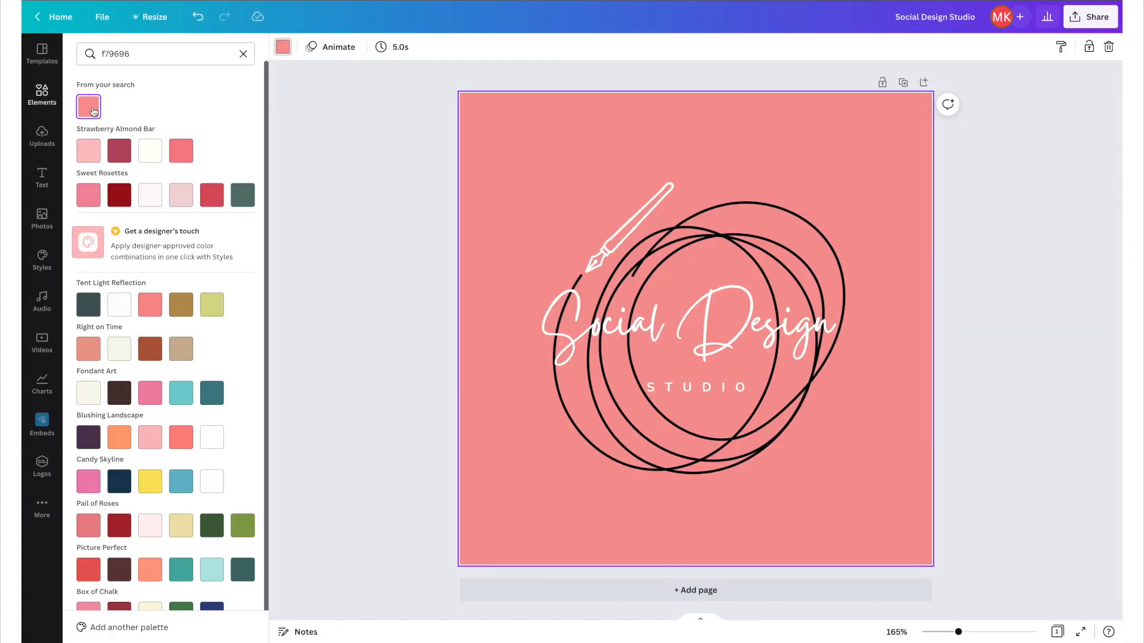
Recolor the scribble circle light pink from the suggested palette.
{"action": "left_click", "coordinate": [716, 219]}
{"action": "left_click", "coordinate": [283, 47]}
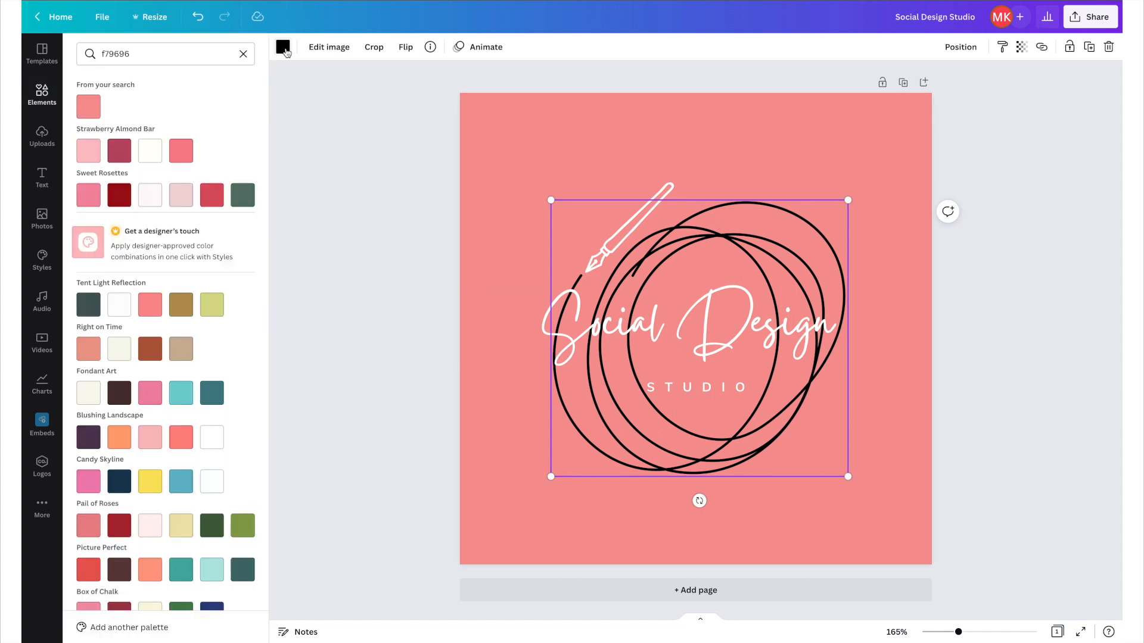
{"action": "left_click", "coordinate": [181, 150]}
{"action": "left_click", "coordinate": [89, 151]}
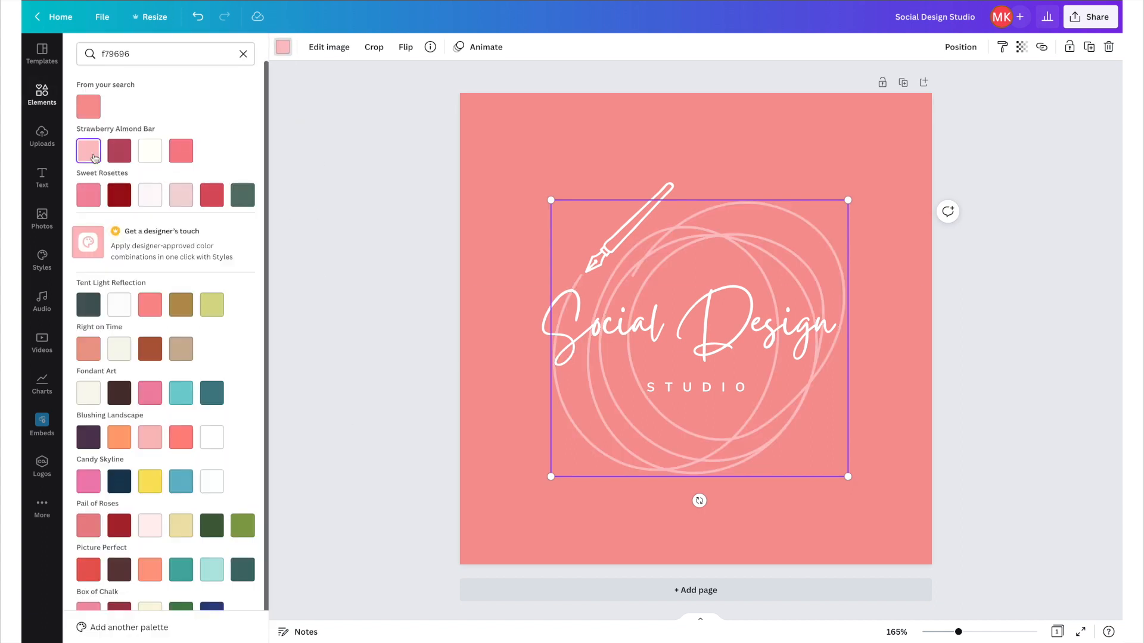
Search colours for 0addd3 and recolor the fountain pen dark teal from the results.
{"action": "left_click", "coordinate": [632, 227]}
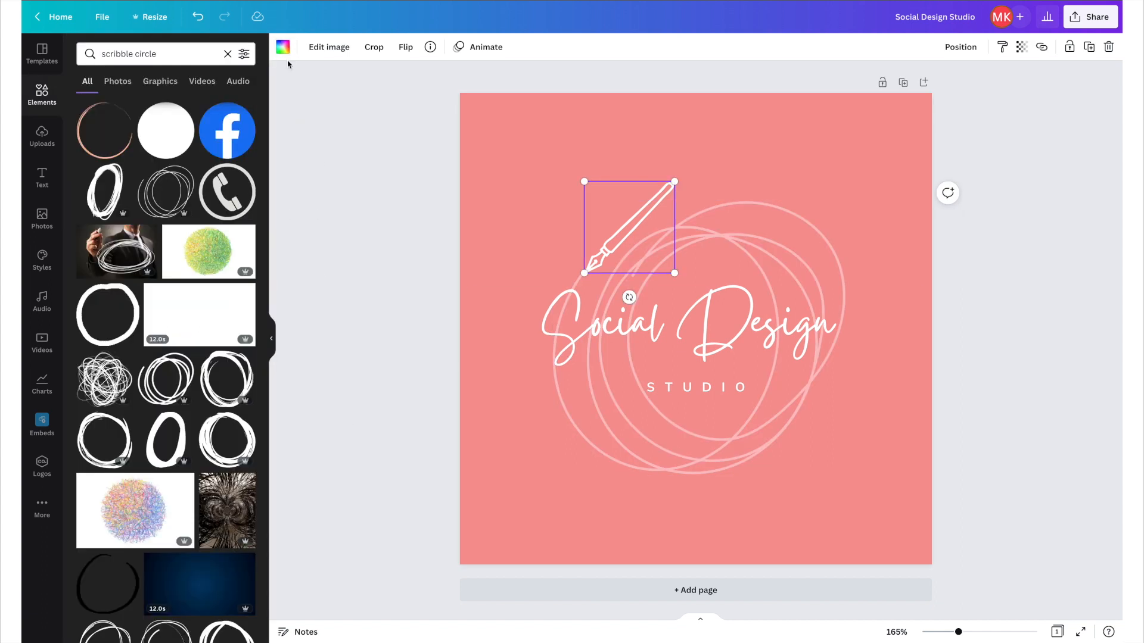
{"action": "left_click", "coordinate": [284, 49]}
{"action": "left_click", "coordinate": [172, 53]}
{"action": "type", "text": "0addd3"}
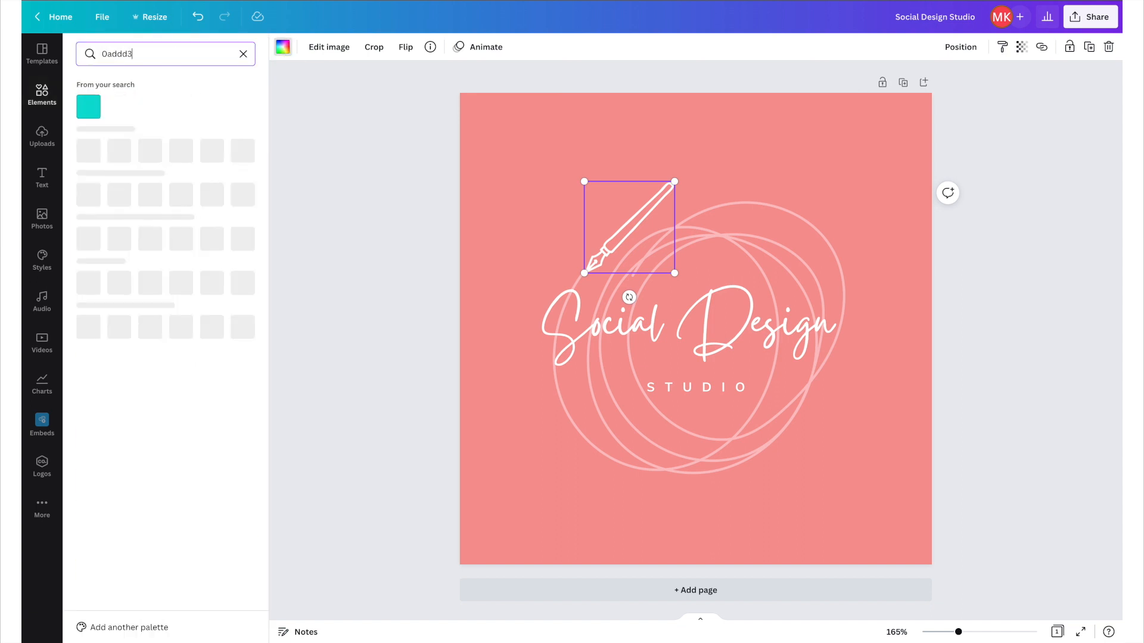
{"action": "left_click", "coordinate": [95, 109]}
{"action": "left_click", "coordinate": [192, 312]}
{"action": "left_click", "coordinate": [405, 360]}
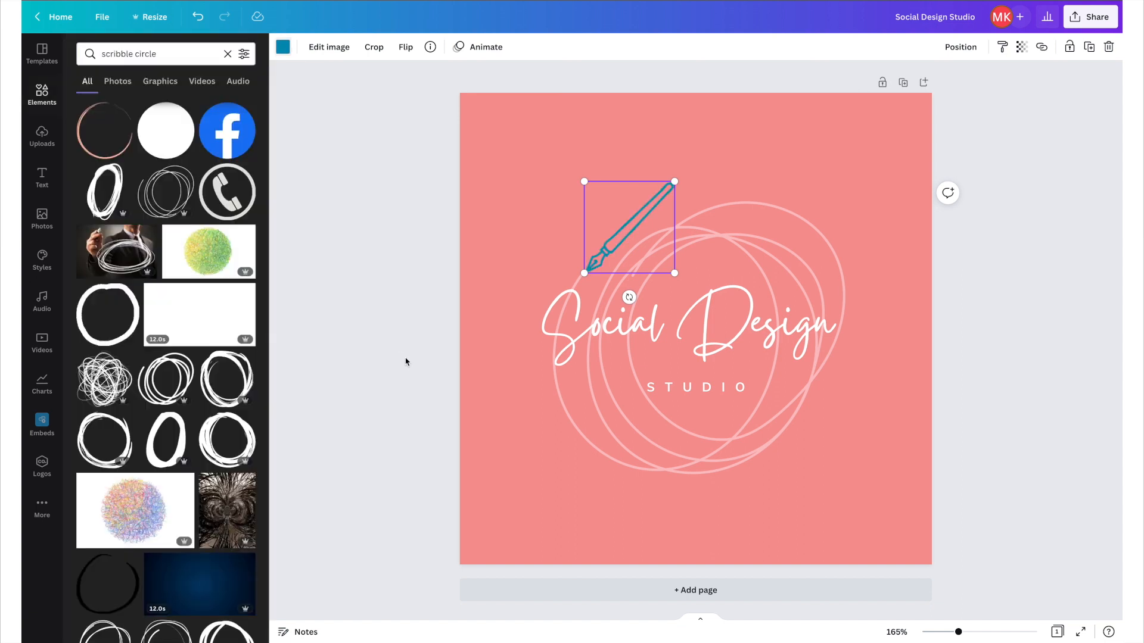
Recolor the STUDIO text to the dark teal document colour.
{"action": "left_click", "coordinate": [655, 205]}
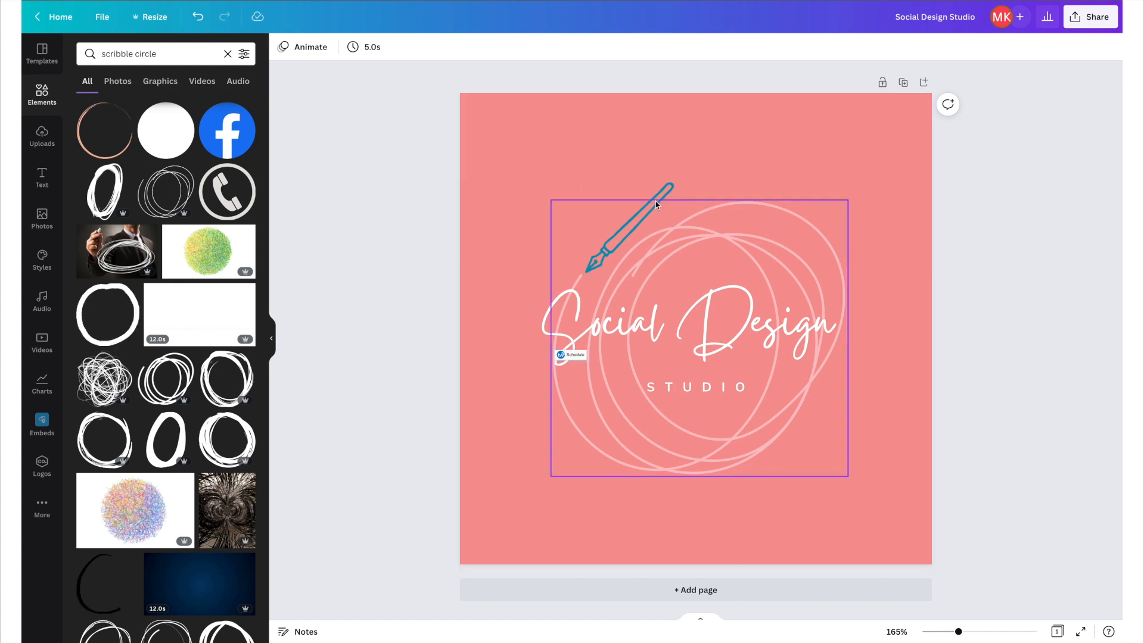
{"action": "left_click", "coordinate": [635, 185]}
{"action": "left_click", "coordinate": [283, 47]}
{"action": "left_click", "coordinate": [656, 387]}
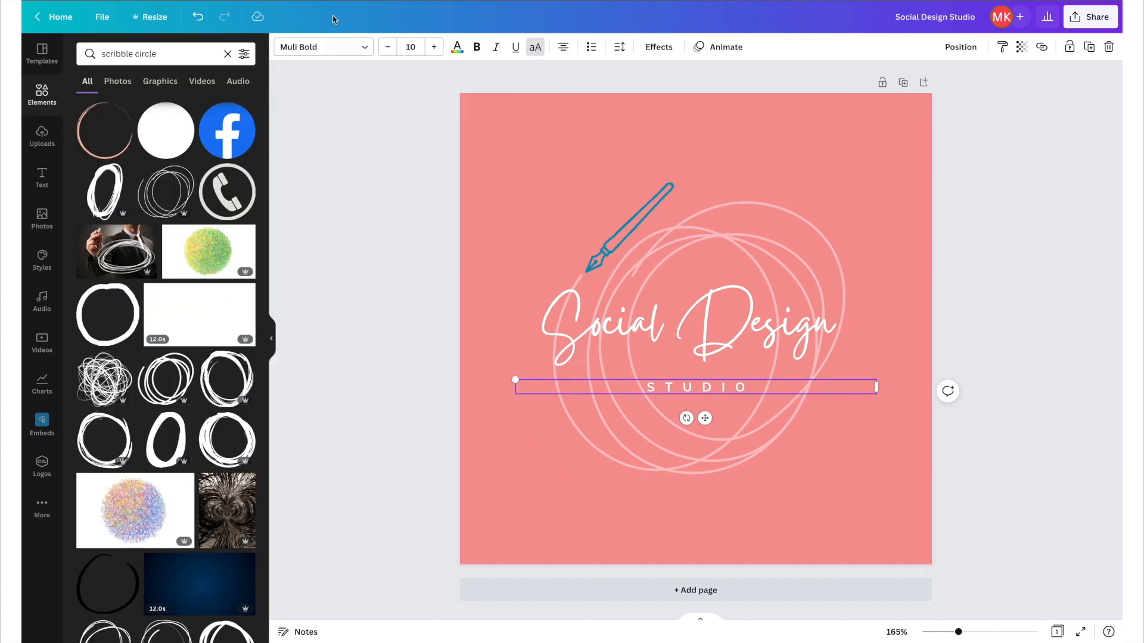
{"action": "left_click", "coordinate": [454, 46]}
{"action": "left_click", "coordinate": [115, 106]}
Recolor the fountain pen light pink from the document colours.
{"action": "left_click", "coordinate": [668, 190]}
{"action": "left_click", "coordinate": [284, 48]}
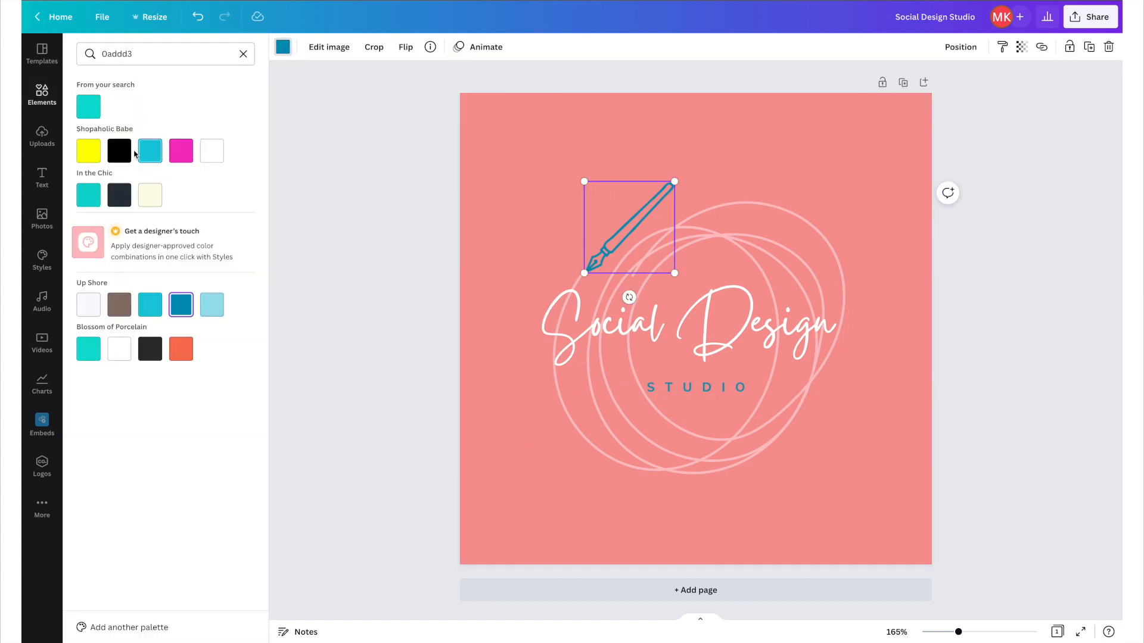
{"action": "left_click", "coordinate": [243, 54]}
{"action": "left_click", "coordinate": [181, 106]}
{"action": "left_click", "coordinate": [339, 212]}
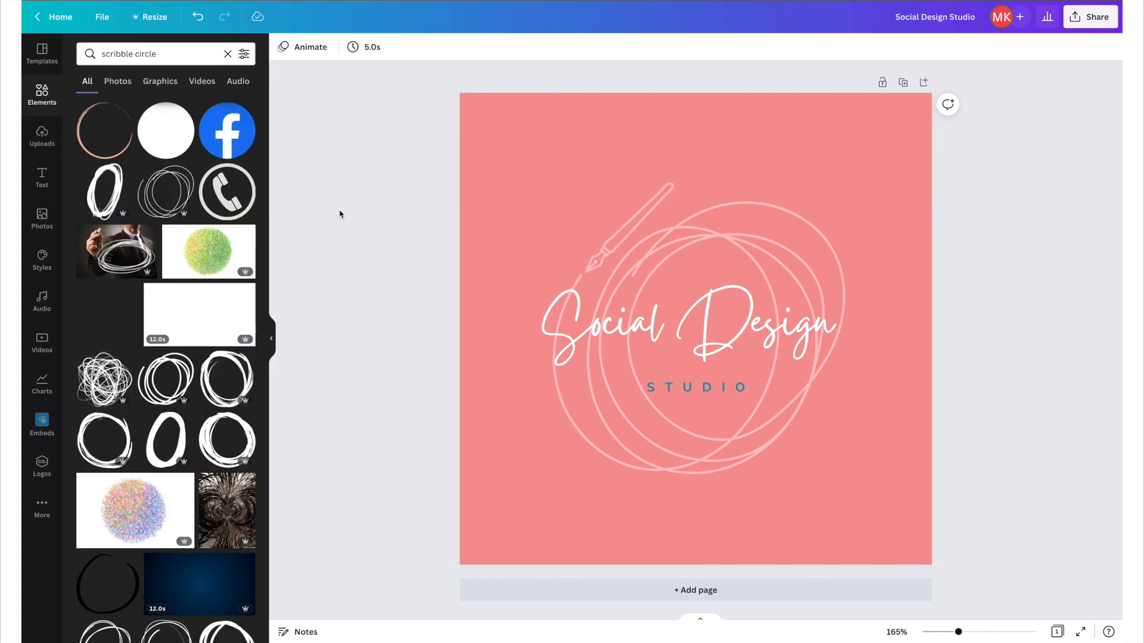
Increase the STUDIO text's font size to 14.
{"action": "left_click", "coordinate": [718, 338]}
{"action": "left_click", "coordinate": [678, 388]}
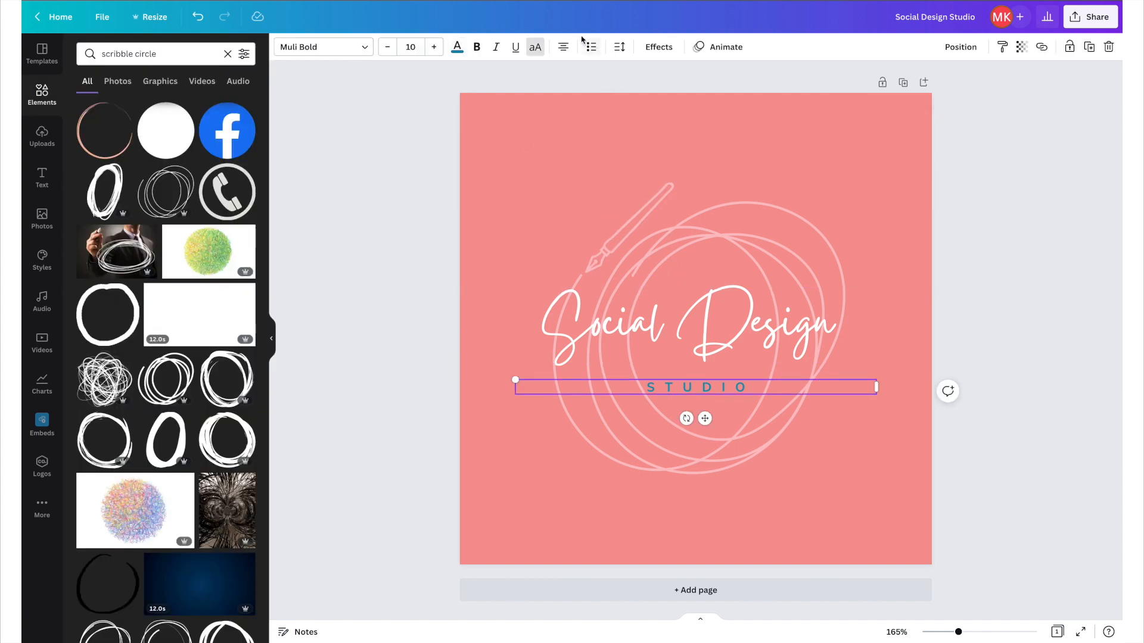
{"action": "left_click", "coordinate": [435, 47]}
{"action": "left_click", "coordinate": [434, 47]}
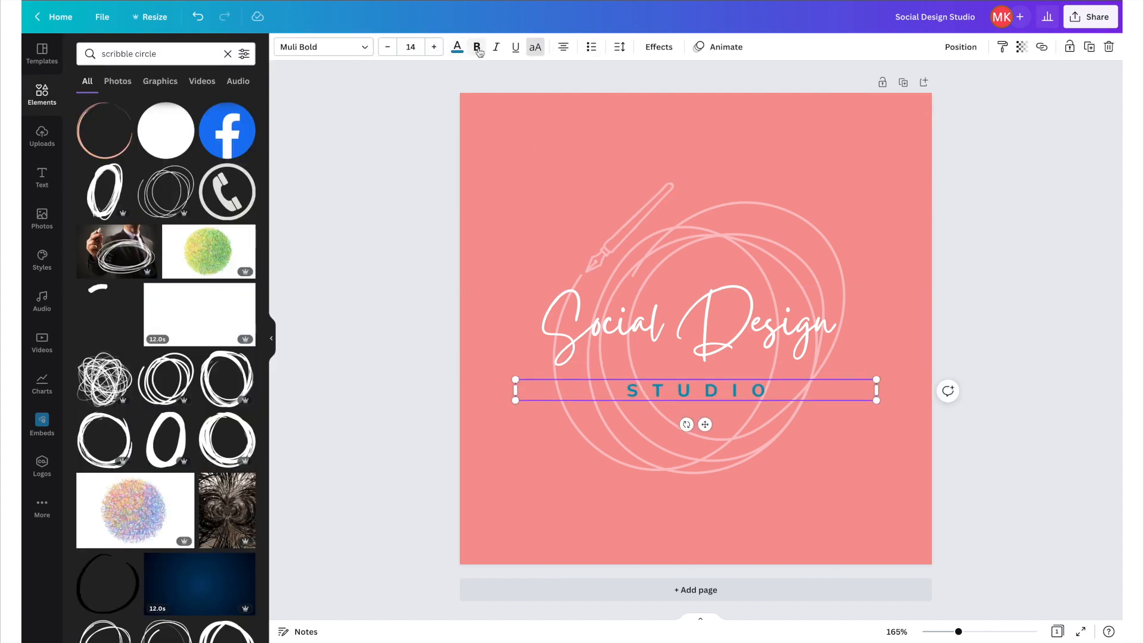
Try a custom blue for the STUDIO text before picking the teal document colour again.
{"action": "left_click", "coordinate": [457, 47]}
{"action": "left_click", "coordinate": [88, 107]}
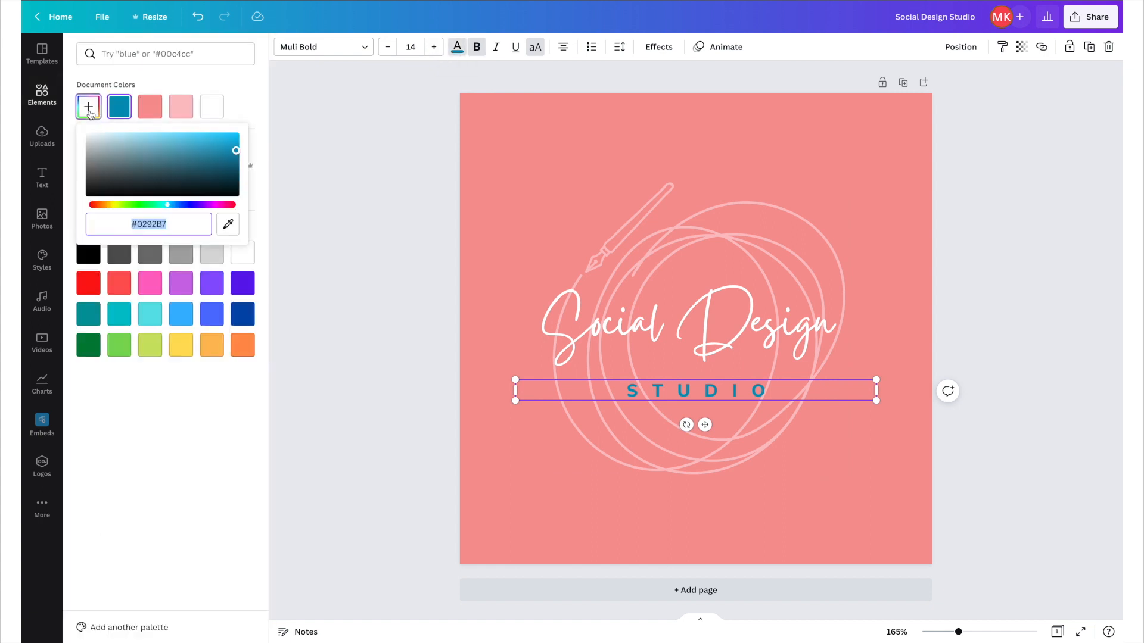
{"action": "left_click", "coordinate": [225, 144]}
{"action": "left_click", "coordinate": [150, 107]}
{"action": "left_click", "coordinate": [337, 201]}
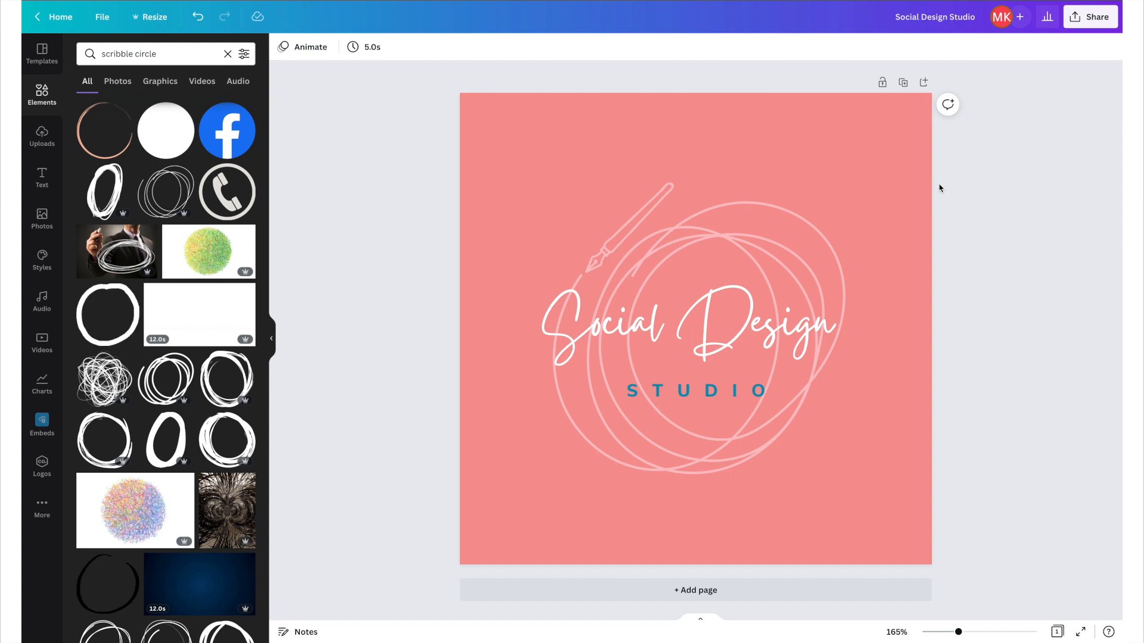
{"action": "left_click", "coordinate": [695, 391]}
{"action": "left_click", "coordinate": [960, 47]}
{"action": "left_click", "coordinate": [710, 310]}
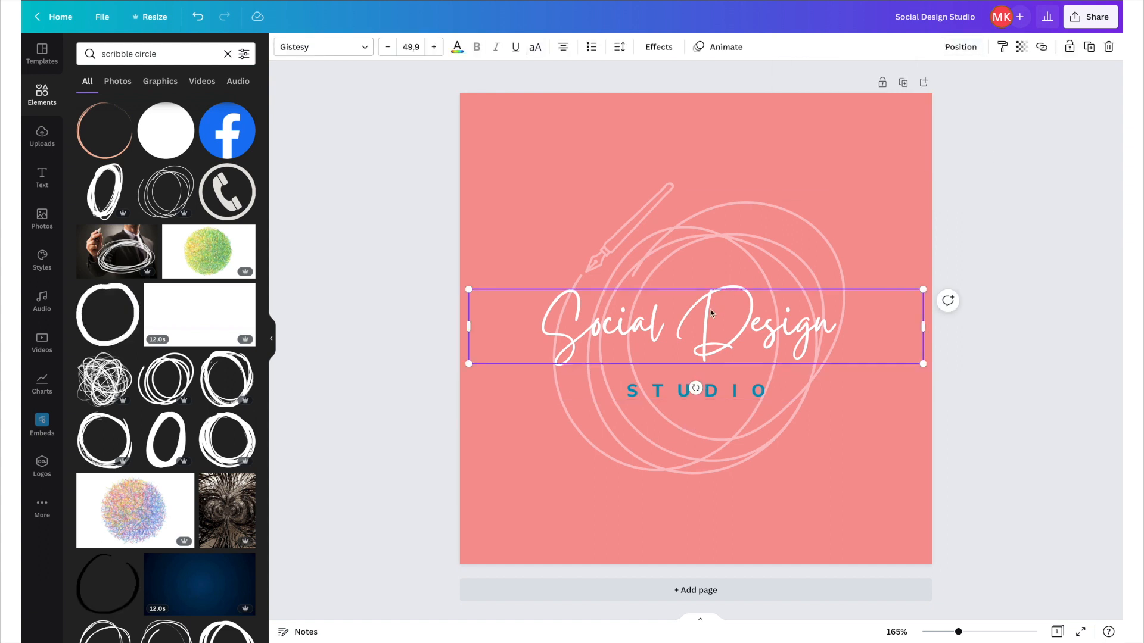
{"action": "left_click", "coordinate": [873, 500]}
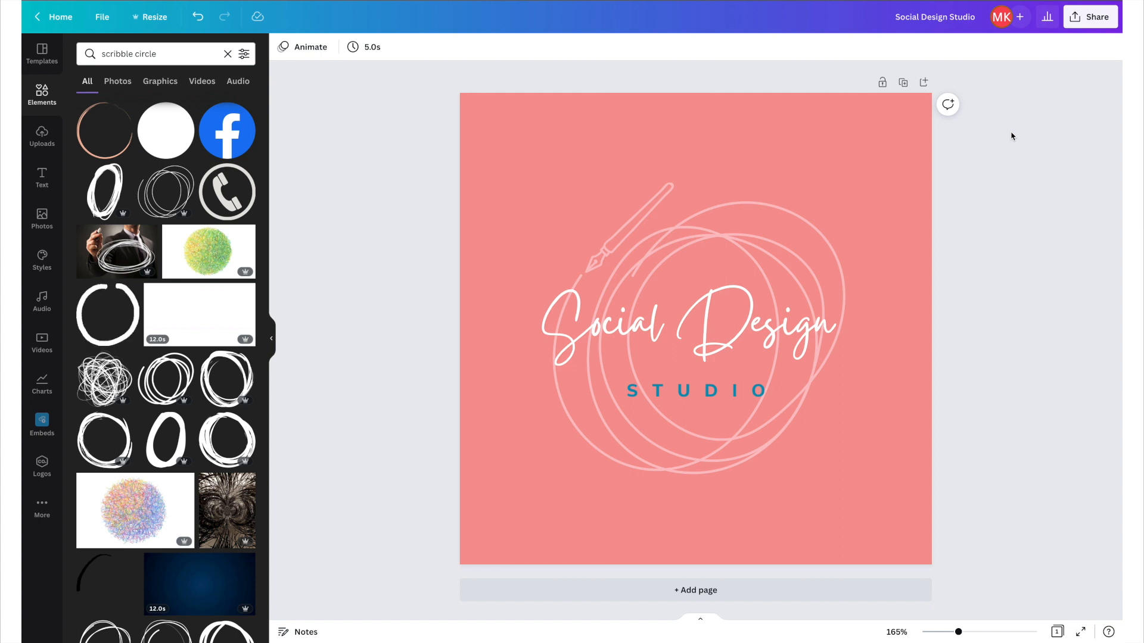
Download the design as a PNG with a transparent background.
{"action": "left_click", "coordinate": [1090, 17]}
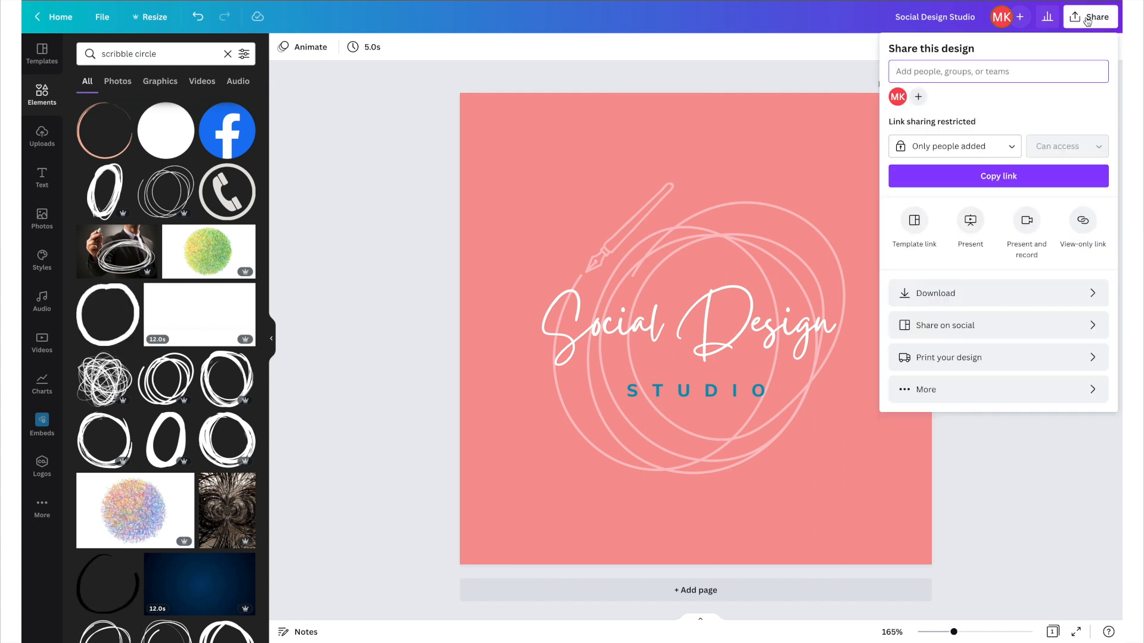
{"action": "left_click", "coordinate": [988, 294]}
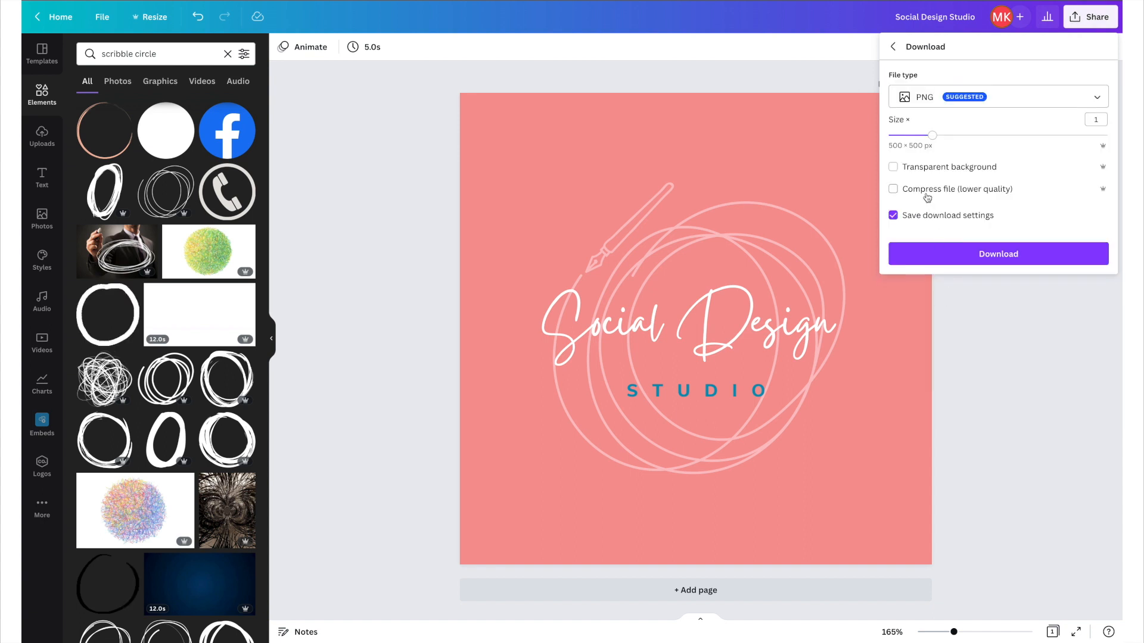
{"action": "left_click", "coordinate": [945, 98]}
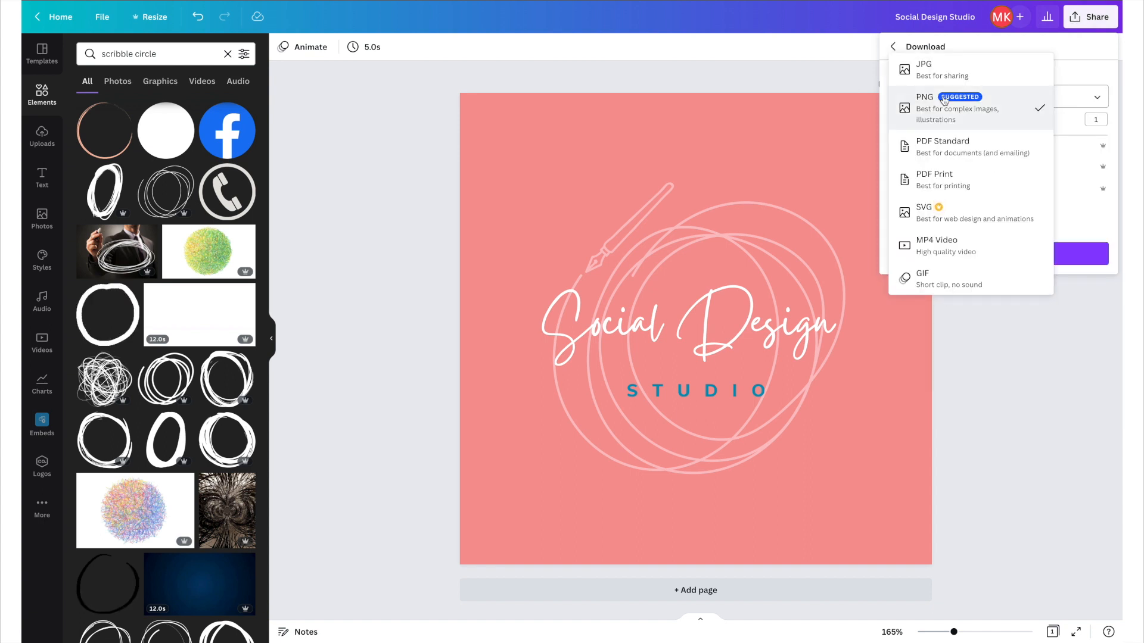
{"action": "left_click", "coordinate": [947, 112]}
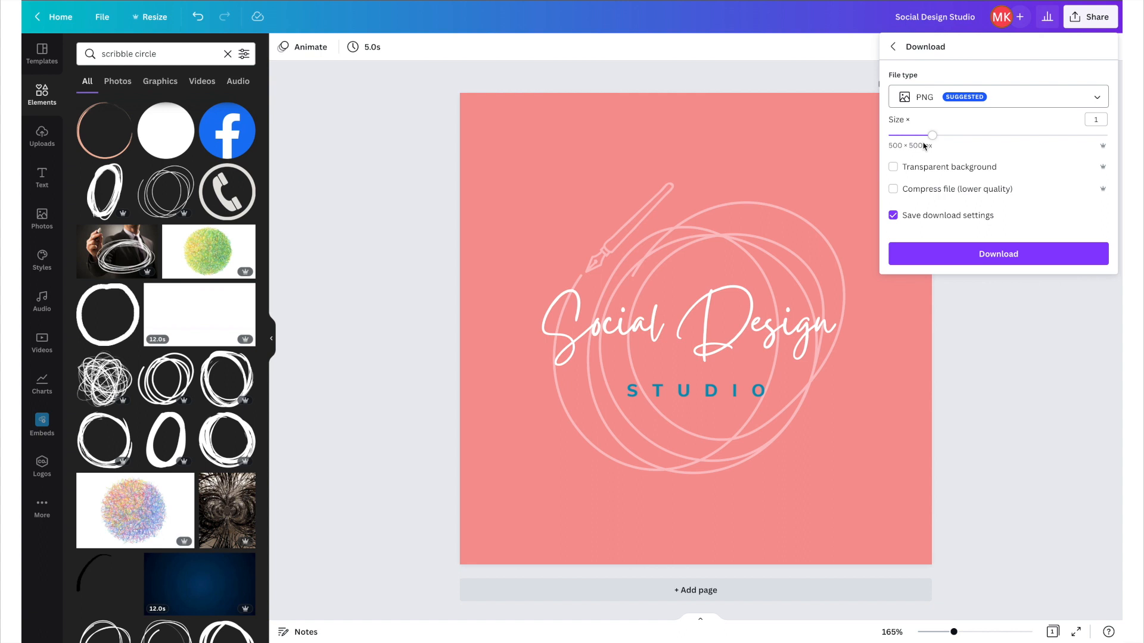
{"action": "left_click", "coordinate": [973, 169]}
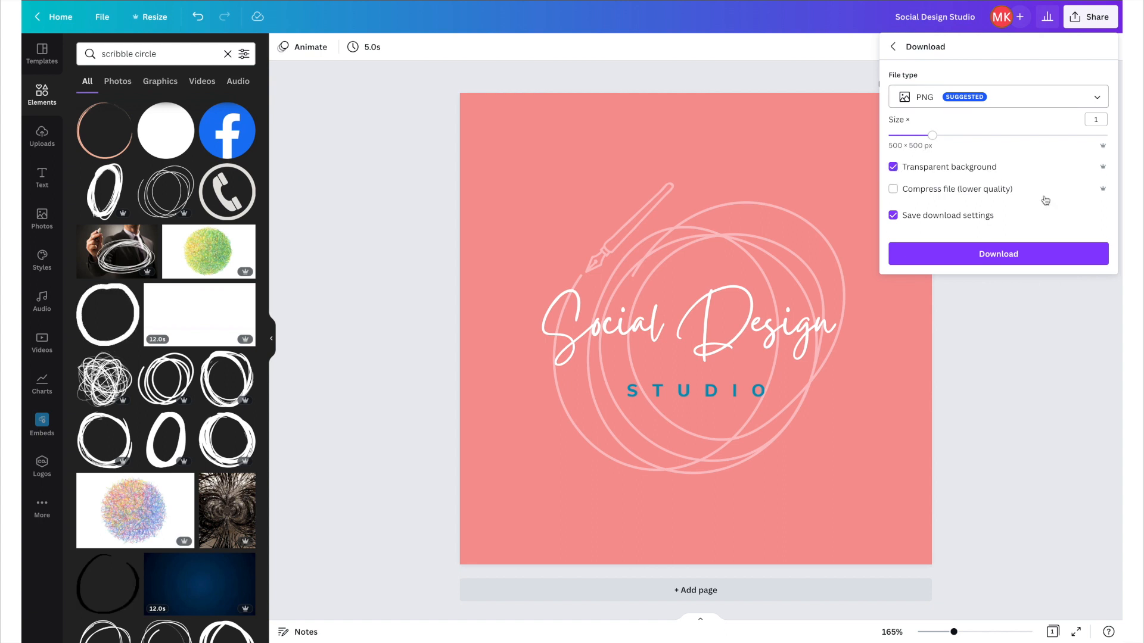
{"action": "left_click", "coordinate": [947, 255]}
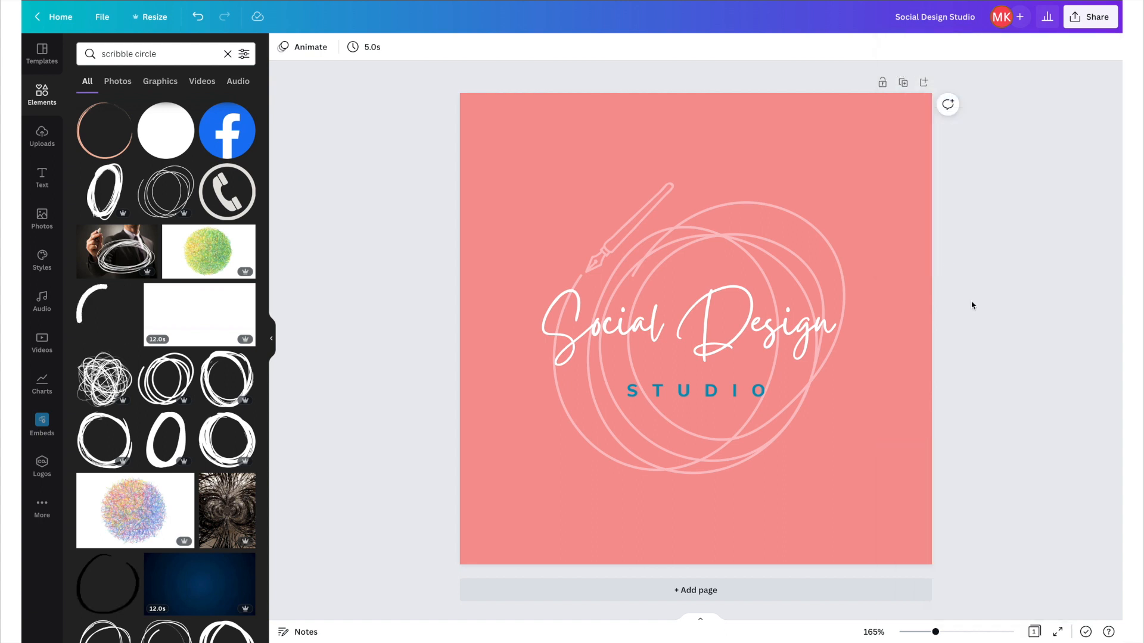